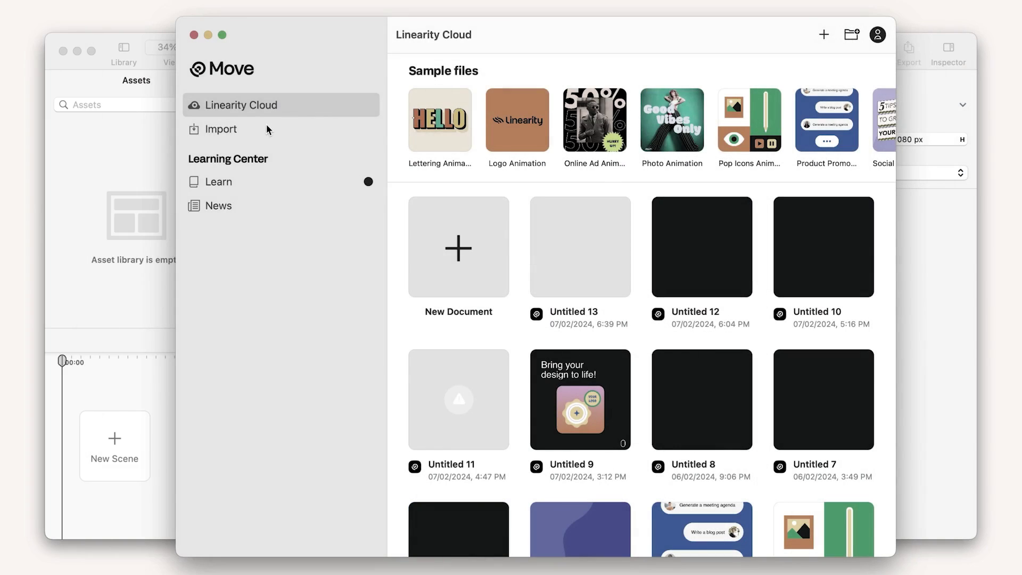
- Open Import and select all five Move Animation scenes, Scene 1 - 1 through 1 - 5
left_click(267, 129)
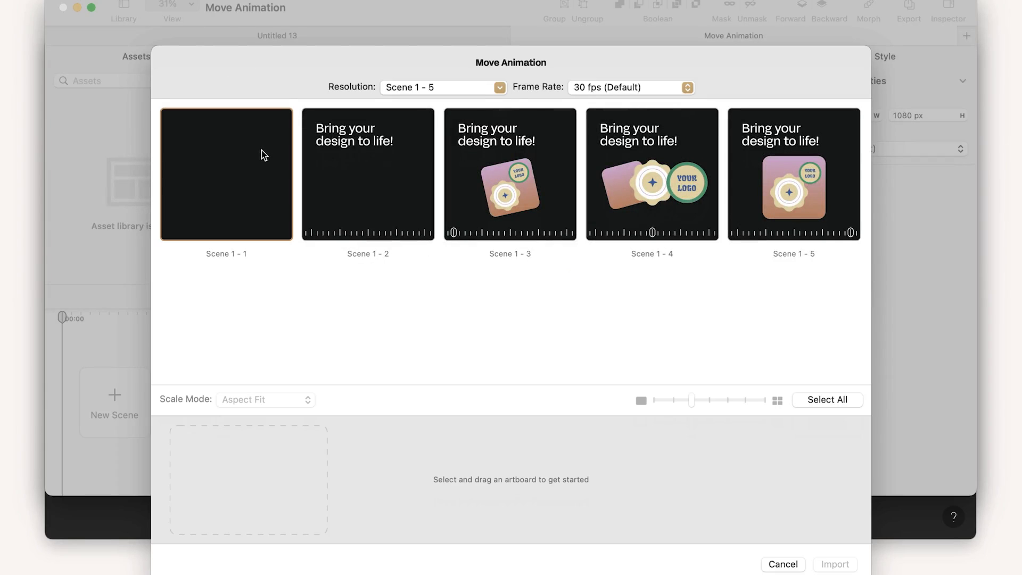
left_click(811, 182, "shift")
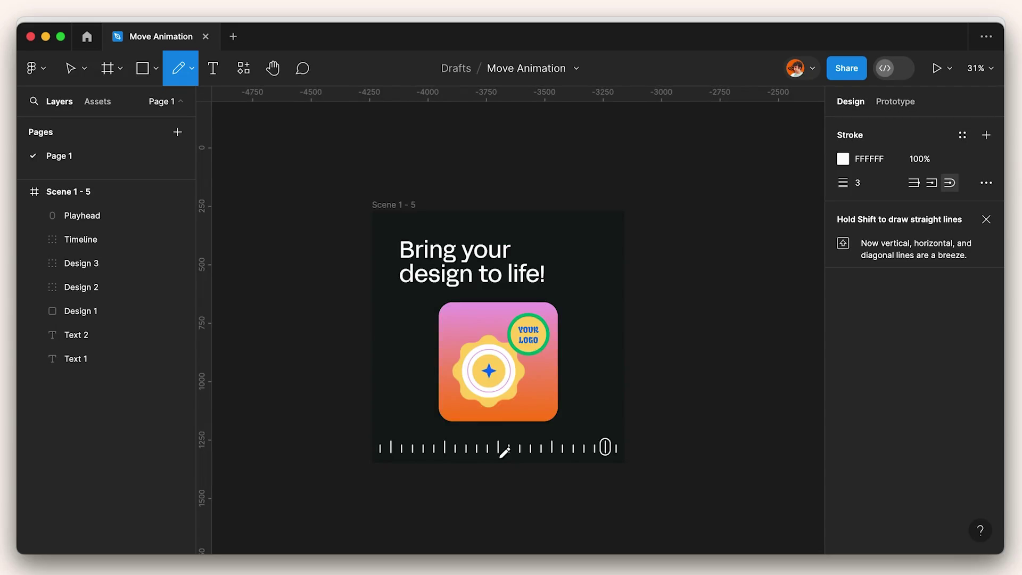
scroll(504, 452, "up", 5)
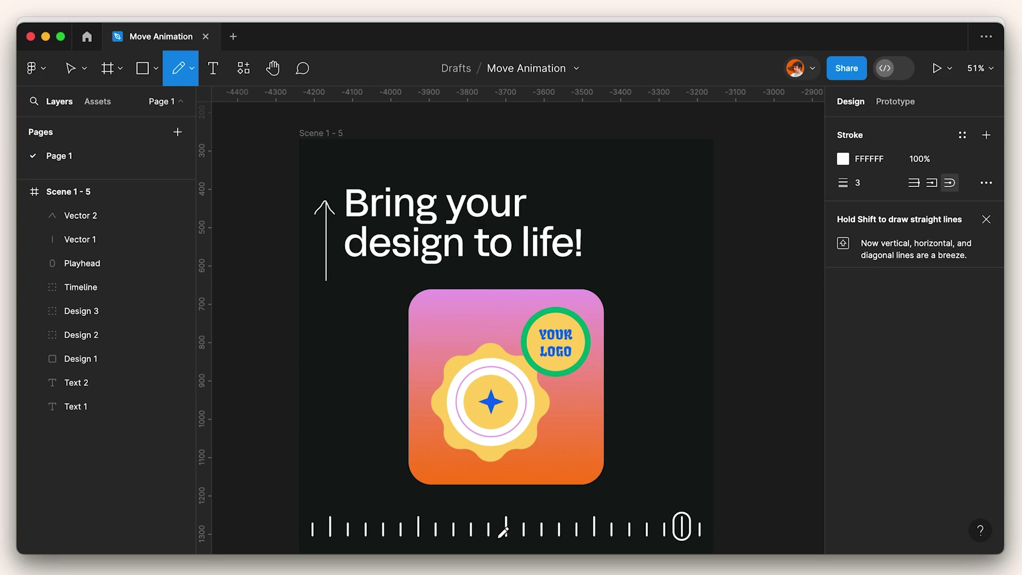
scroll(504, 532, "down", 3)
scroll(324, 474, "up", 2)
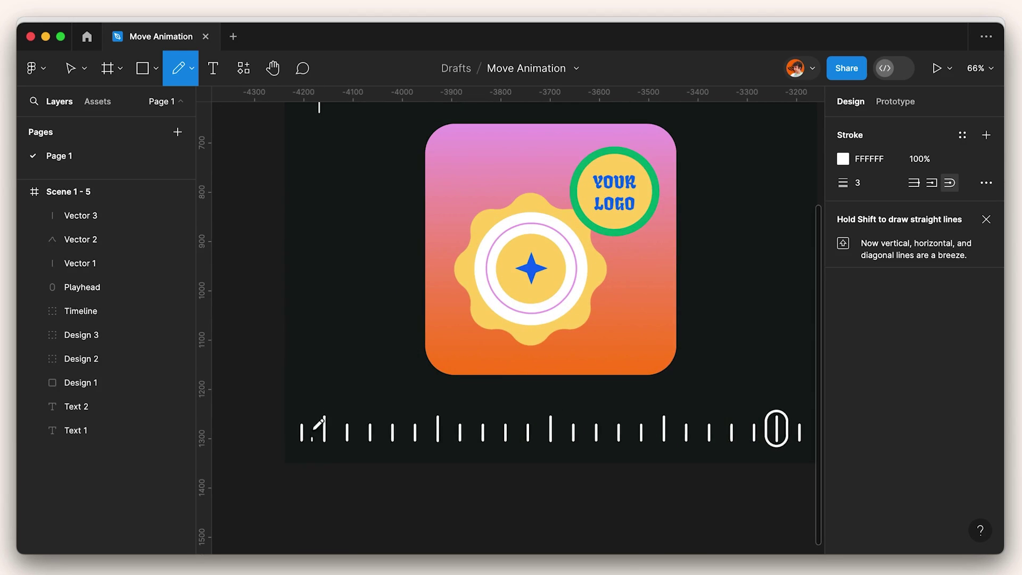
left_click(324, 393)
scroll(326, 389, "down", 2)
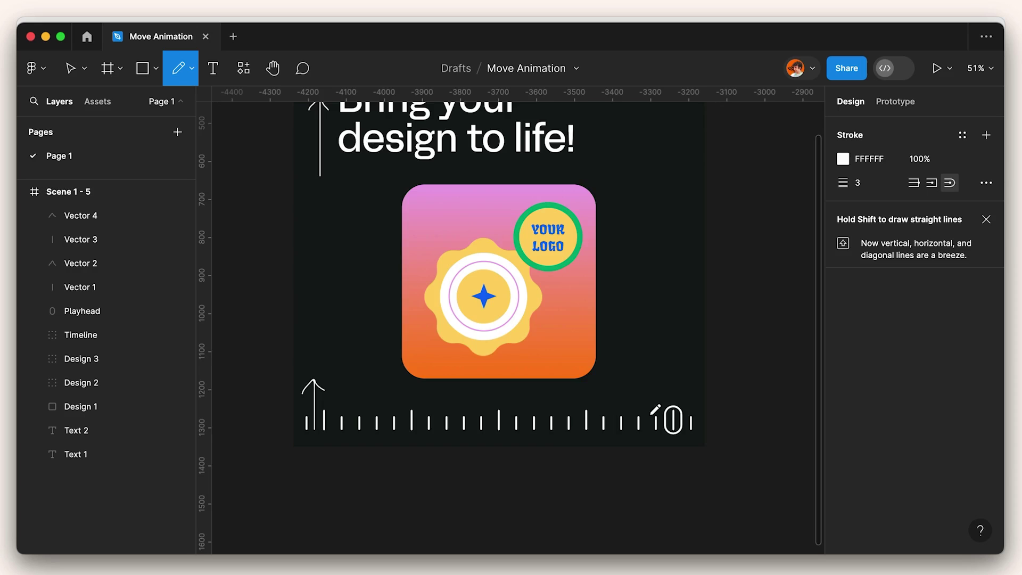
scroll(655, 409, "up", 2)
scroll(661, 408, "left", 1)
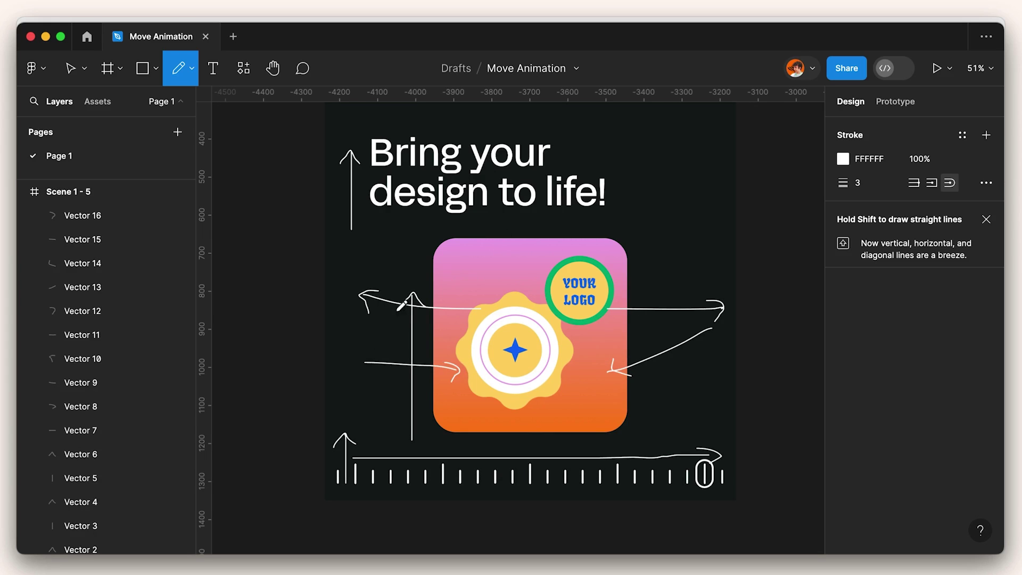
scroll(399, 304, "down", 3)
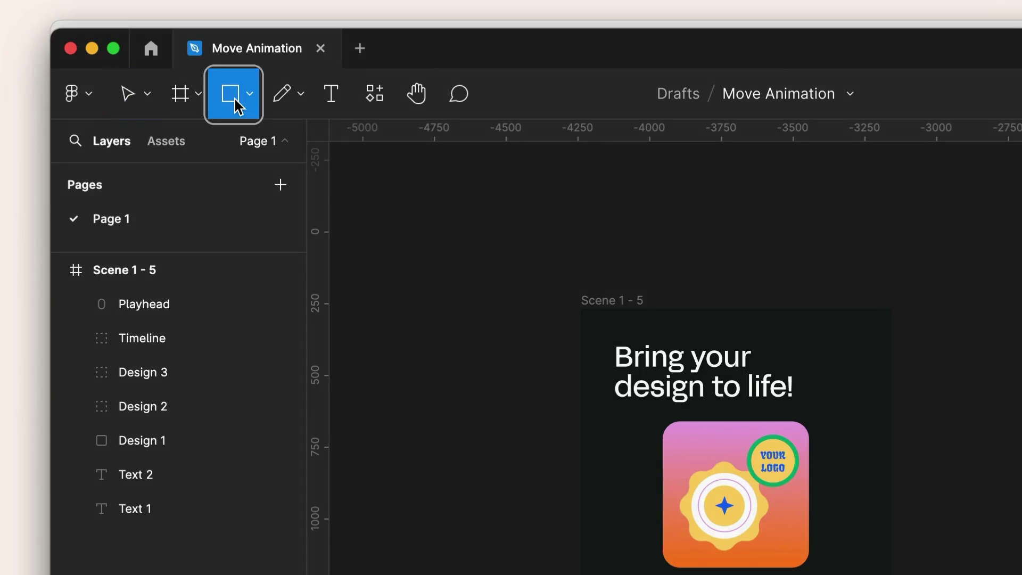
scroll(460, 342, "up", 1)
scroll(460, 342, "right", 1)
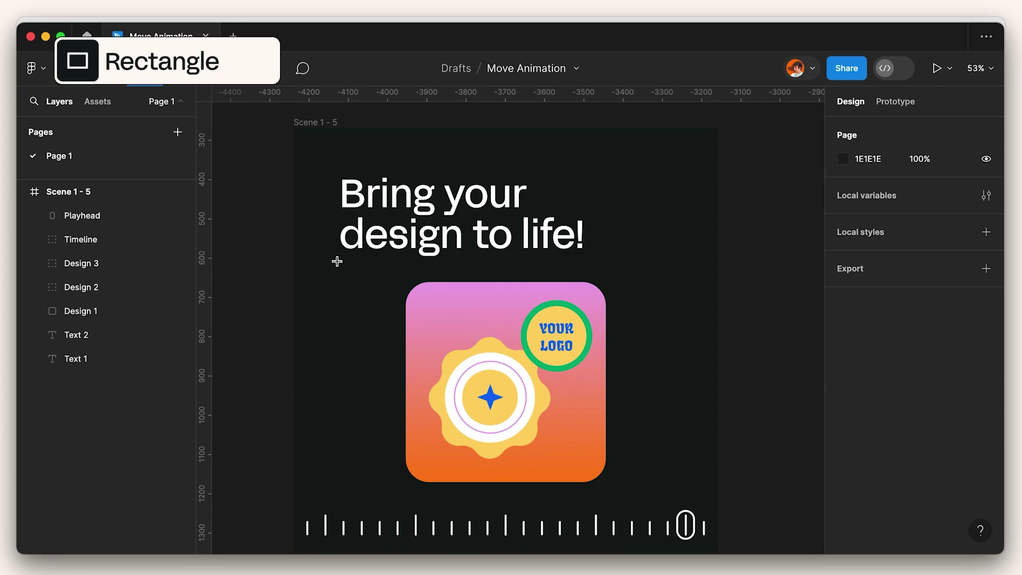
- Draw a rectangle across the frame below the headline and make it slightly shorter
left_click_drag(321, 255, 712, 329)
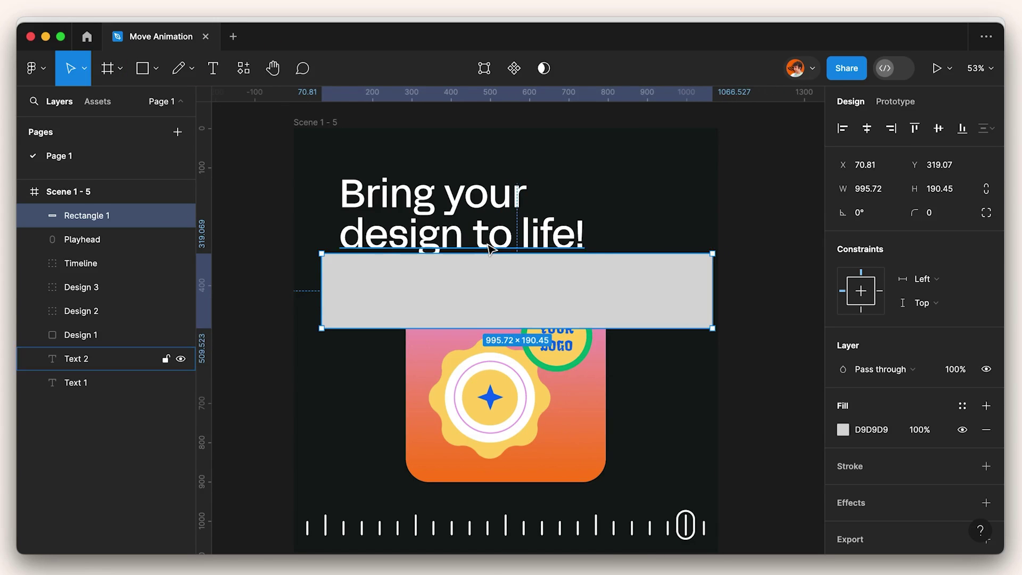
scroll(490, 250, "up", 3)
left_click_drag(494, 260, 496, 270)
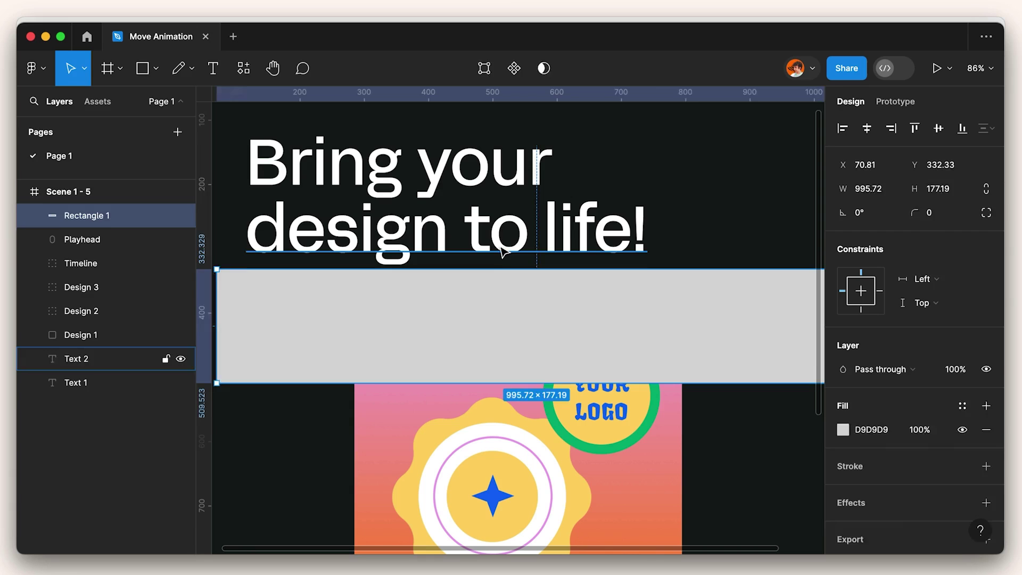
left_click(501, 251)
left_click_drag(502, 235, 504, 244)
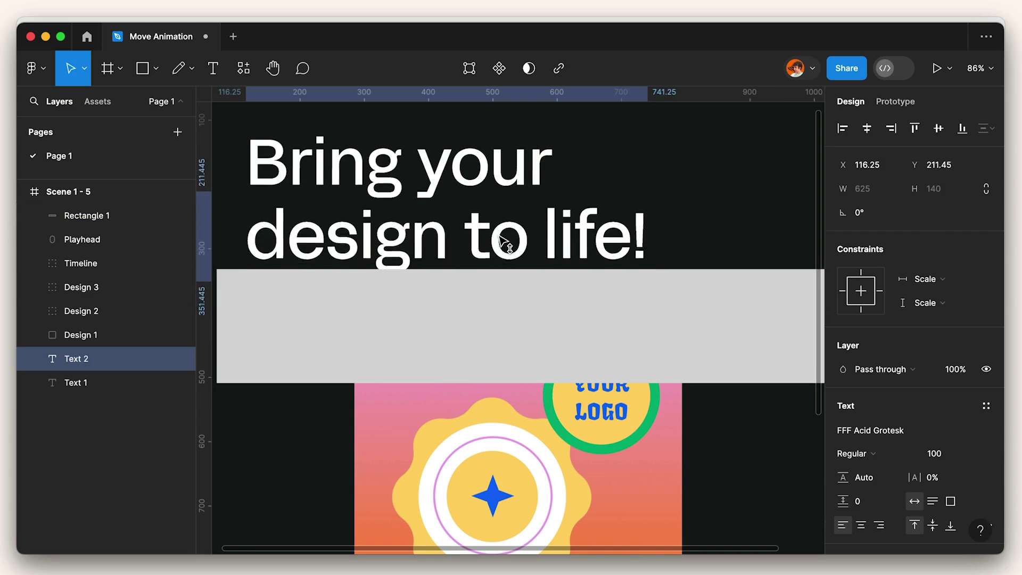
scroll(502, 242, "down", 5)
- Eyedrop the dark background colour into the rectangle's fill and send it backward twice
left_click(620, 270)
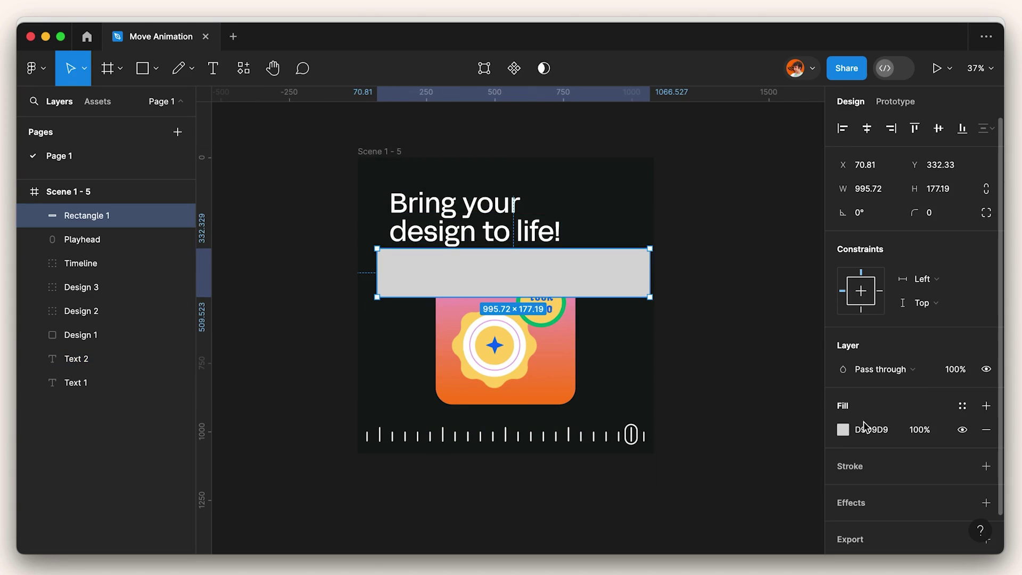
left_click(843, 429)
left_click(669, 376)
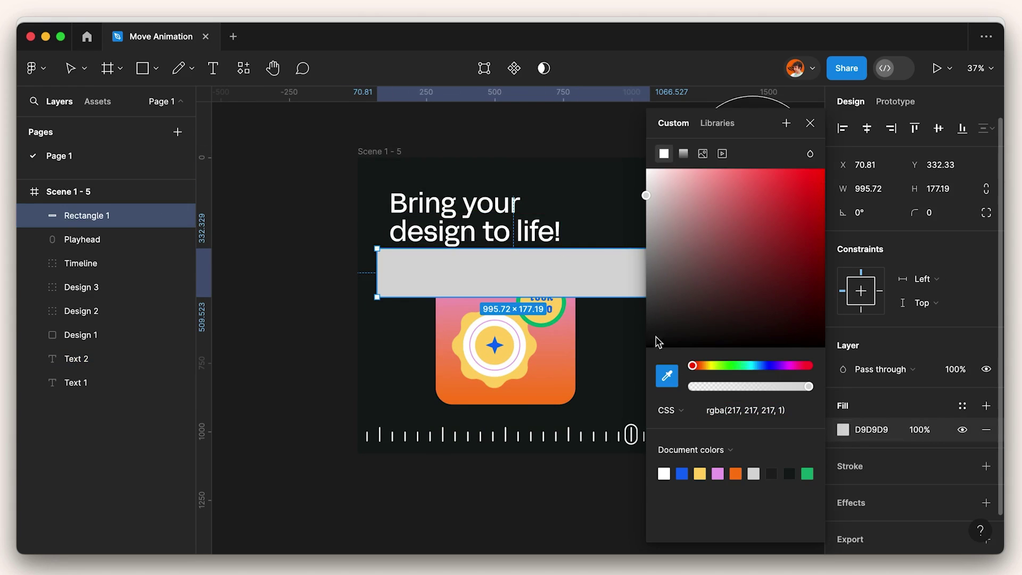
left_click(611, 232)
key("super+bracketleft")
key("super+bracketleft")
key("super+bracketleft")
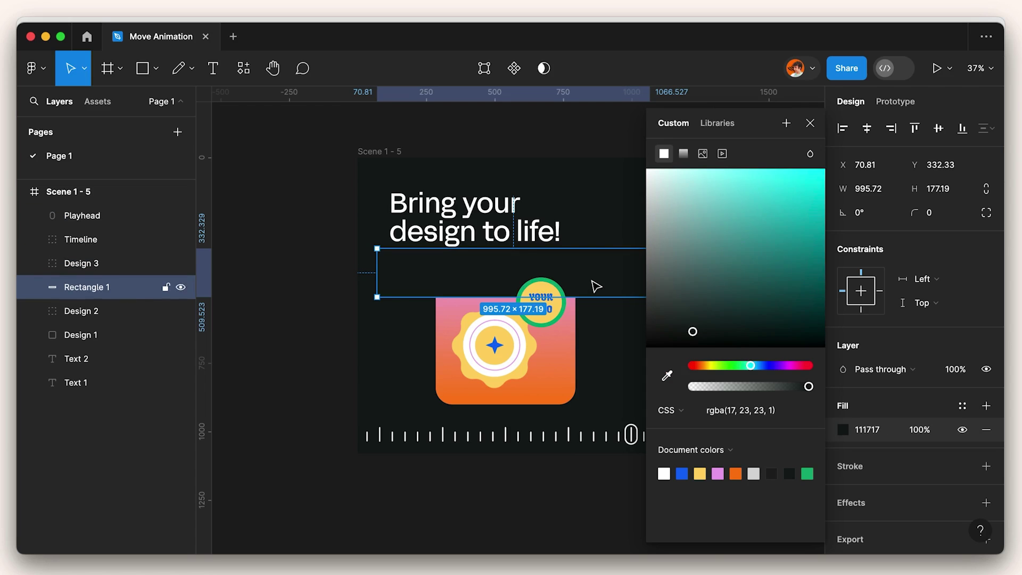
key("super+bracketleft")
scroll(595, 287, "up", 3)
- Slide the second headline line behind the rectangle and raise the rectangle's top edge
mouse_move(530, 239)
left_mouse_down()
mouse_move(526, 275)
mouse_move(520, 244)
left_mouse_up()
left_click(373, 298)
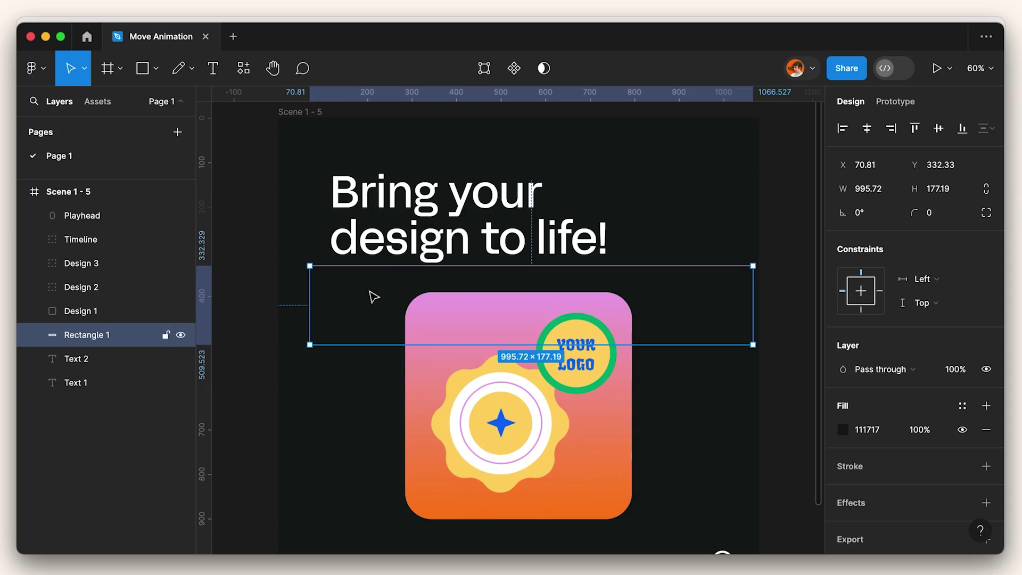
left_click_drag(384, 266, 382, 263)
- Draw a second rectangle over the headline and stretch it to full frame width
left_click(389, 201)
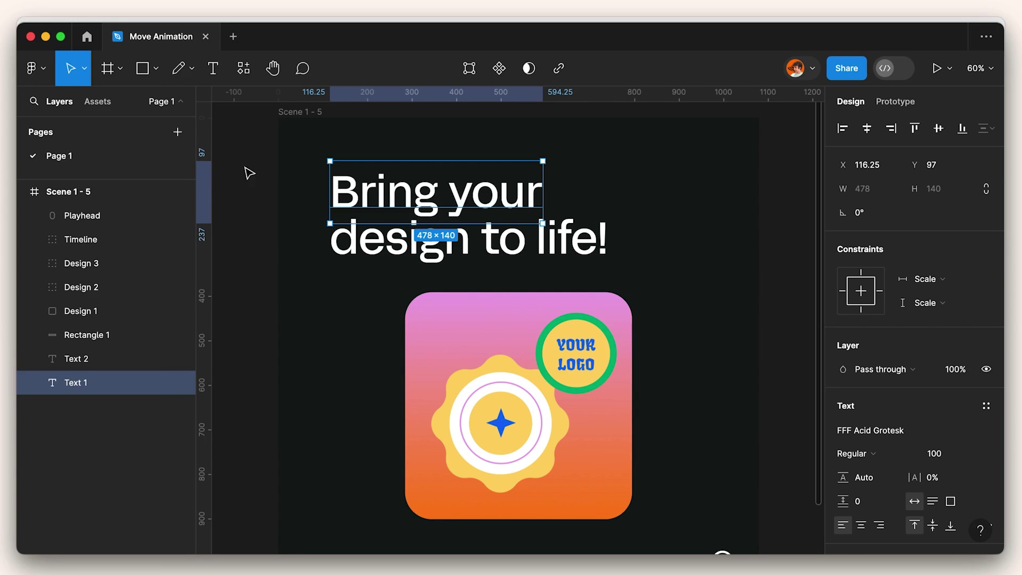
left_click(142, 68)
left_click_drag(296, 218, 759, 349)
left_click_drag(295, 352, 278, 361)
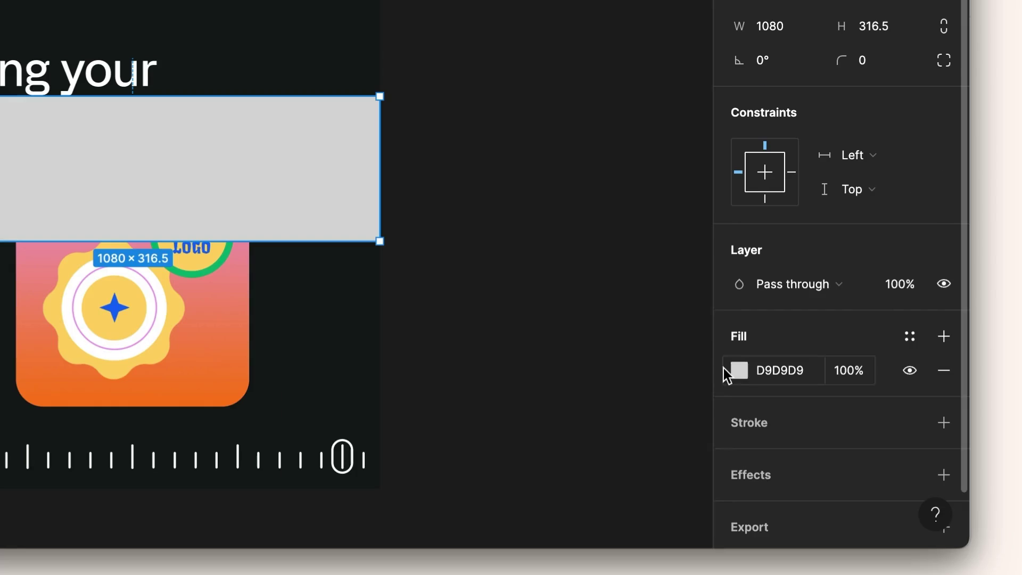
- Eyedrop the dark background into its fill and layer it between the two text lines
left_click(737, 370)
left_click(486, 295)
left_click(278, 68)
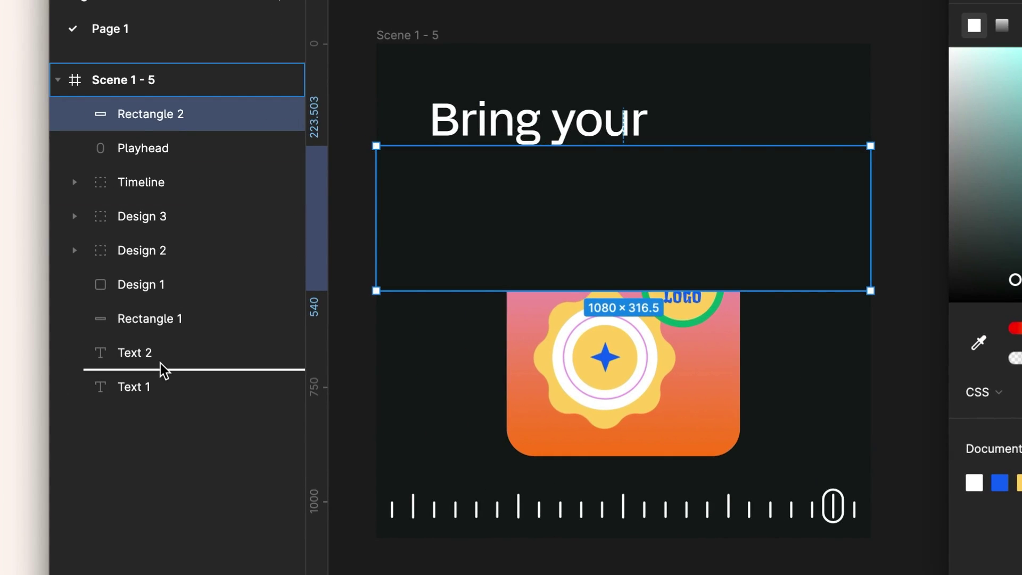
left_click_drag(162, 370, 161, 369)
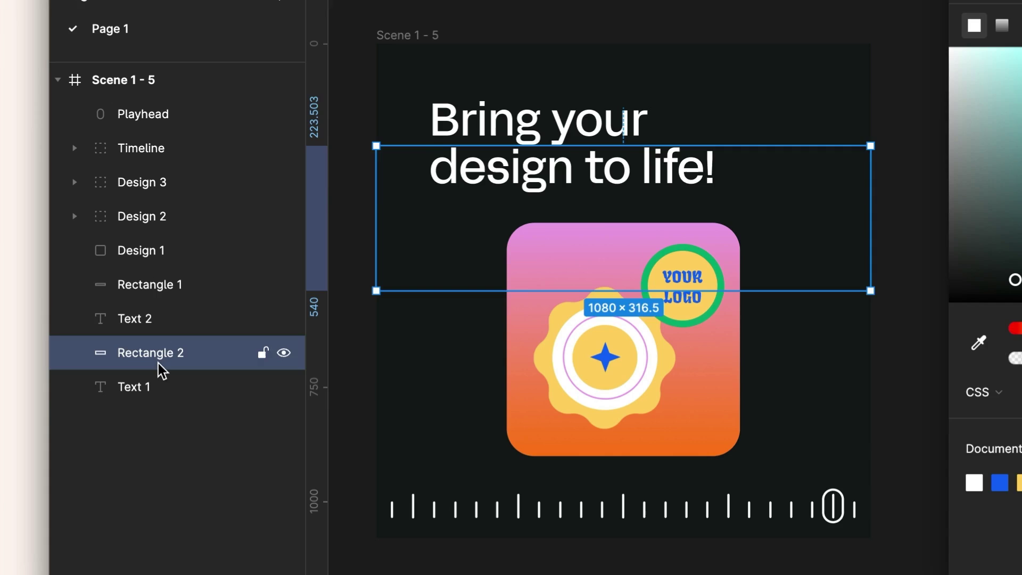
- Try sliding both headline lines behind the rectangle, then cancel the move
left_click(134, 318)
left_click(151, 385, "shift")
mouse_move(566, 151)
left_mouse_down()
mouse_move(556, 185)
mouse_move(555, 155)
left_mouse_up()
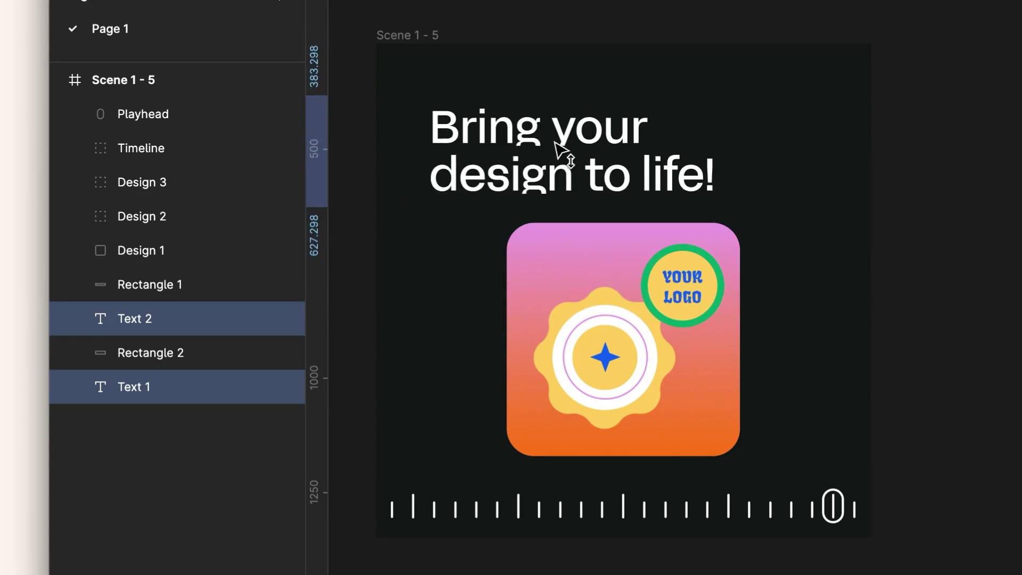
key("Escape")
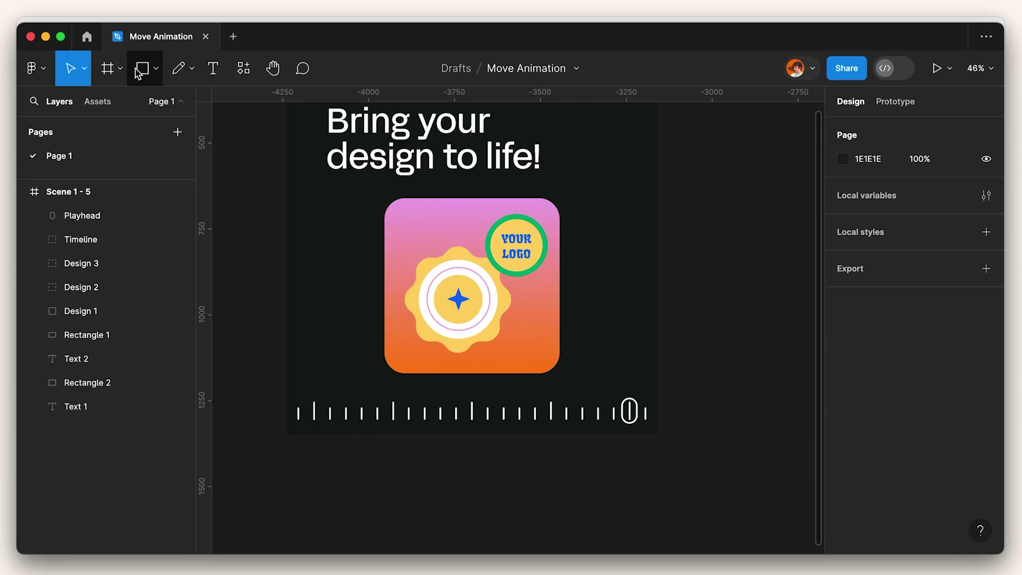
left_click(137, 73)
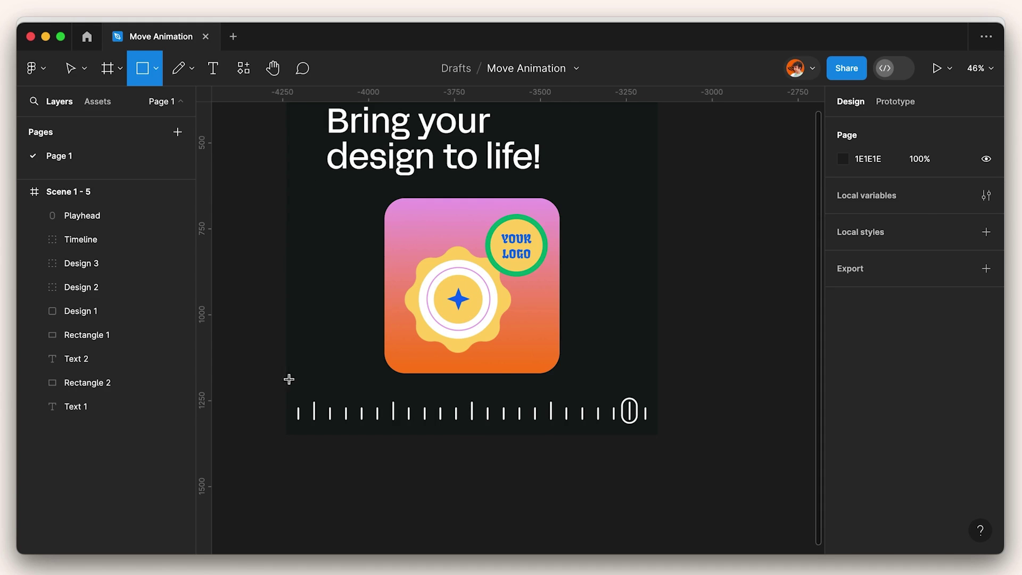
- Draw a short dark strip across the frame bottom, eyedrop its fill, and stack it under Timeline
left_click_drag(287, 367, 656, 434)
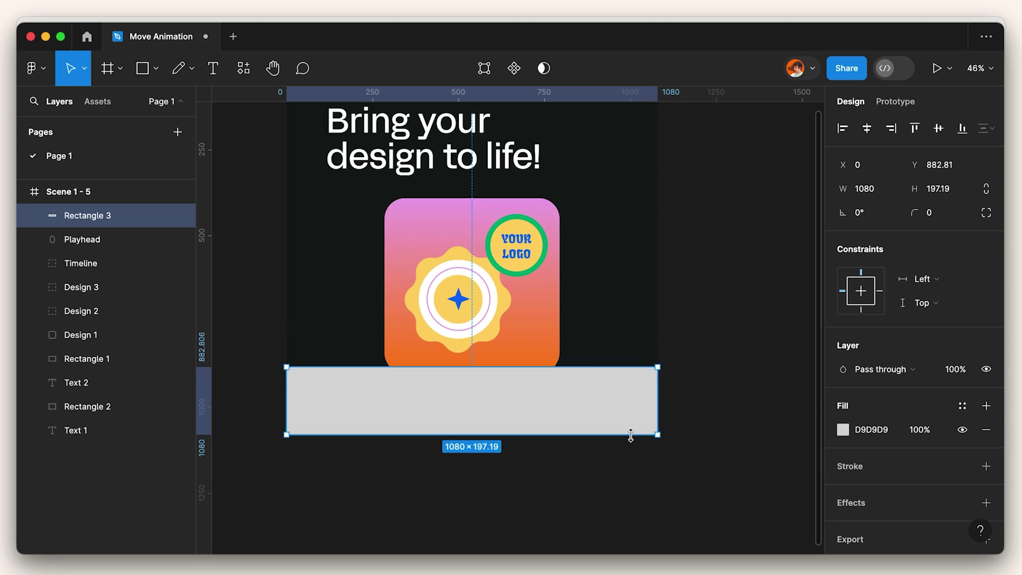
left_click_drag(607, 366, 607, 379)
left_click(842, 430)
left_click(666, 375)
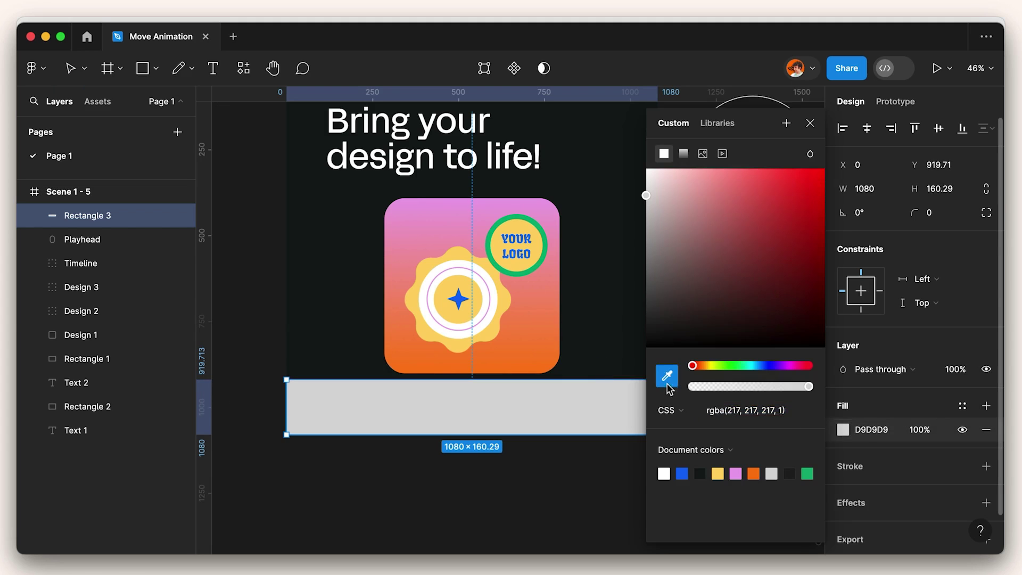
left_click(598, 369)
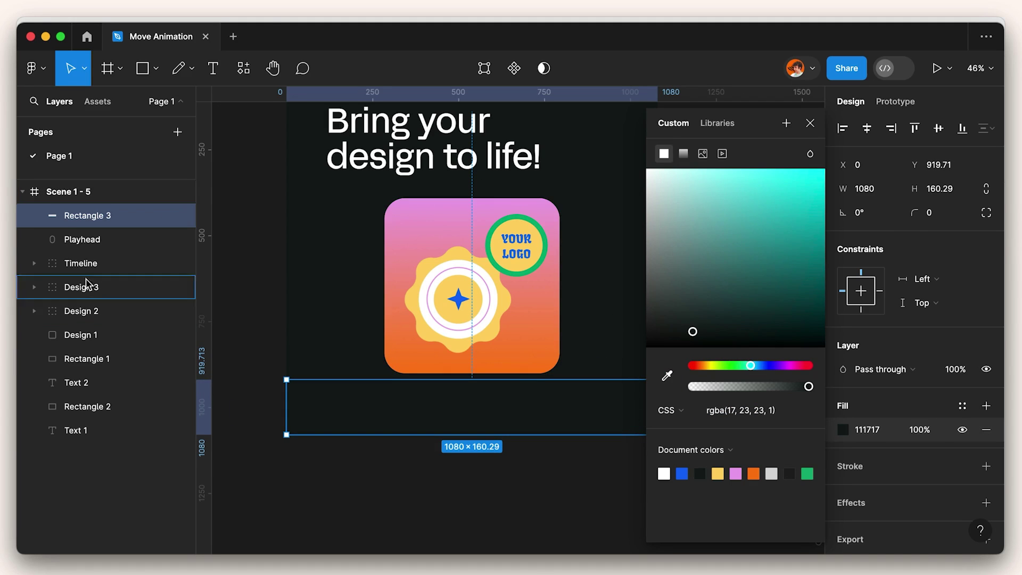
left_click_drag(86, 281, 87, 272)
left_click_drag(489, 225, 483, 297)
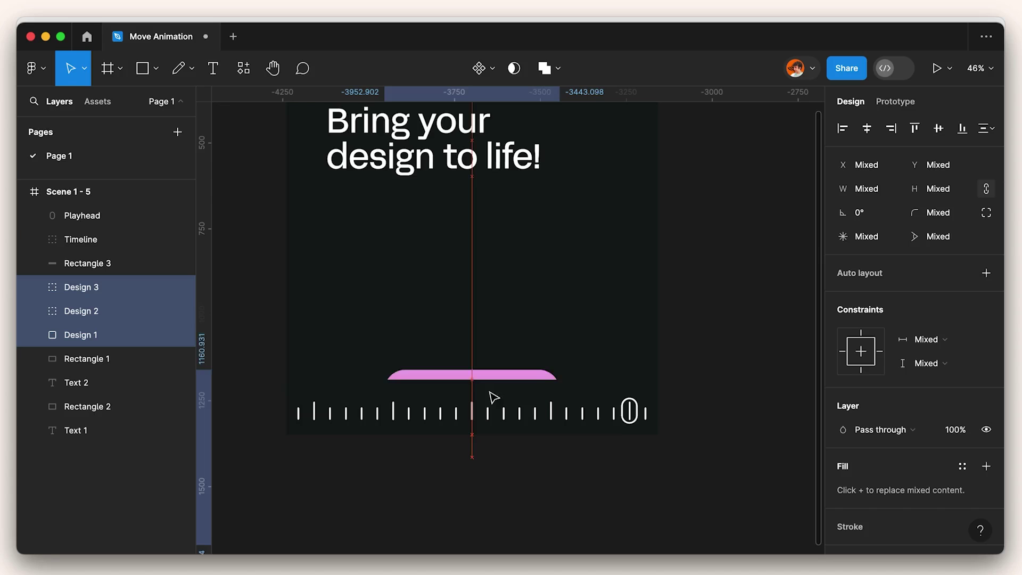
- Draw a thin Rectangle 4 under the timeline, lower its top edge, and eyedrop the dark background fill
key("r")
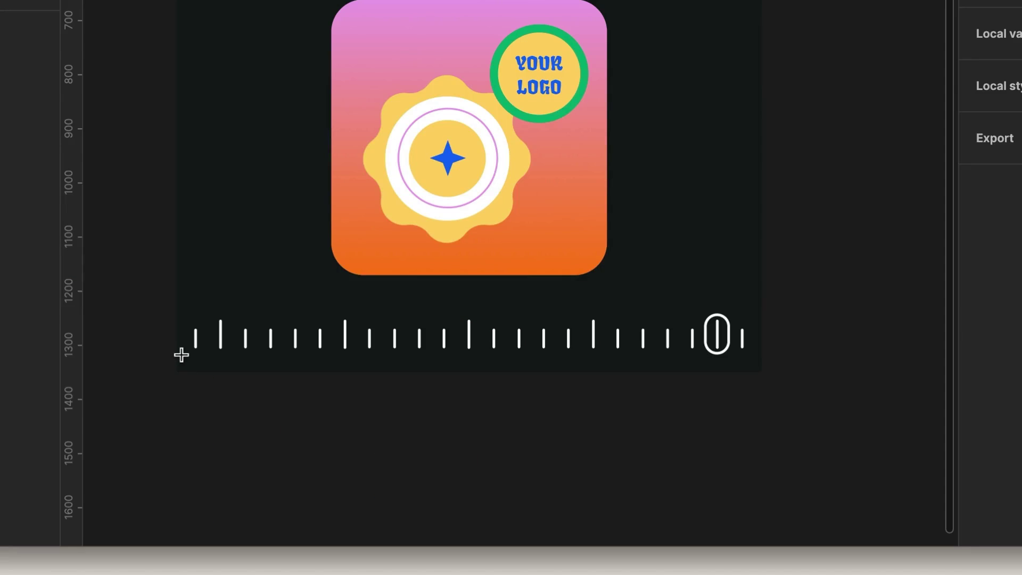
left_click_drag(177, 351, 762, 379)
scroll(761, 371, "up", 5)
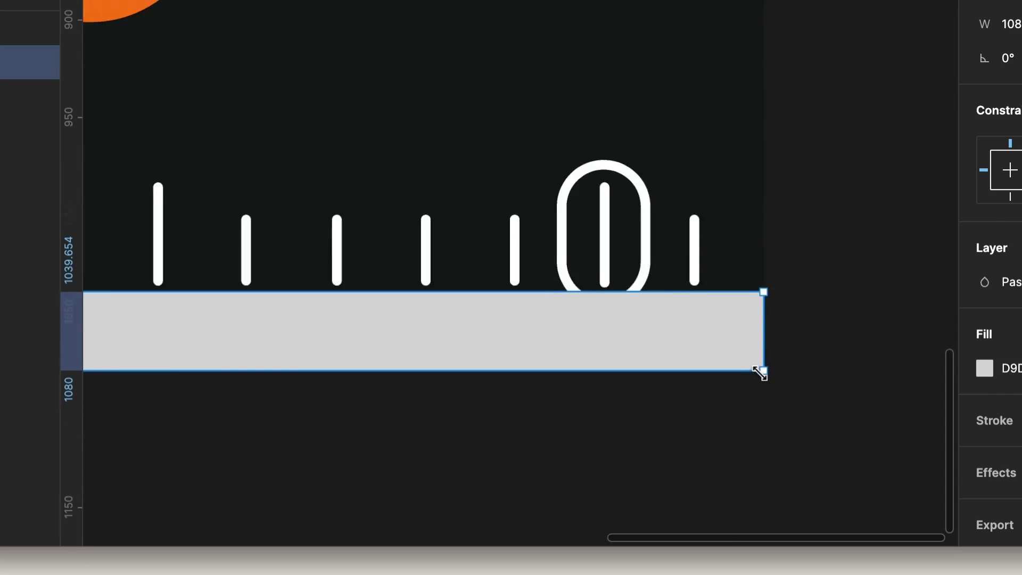
scroll(762, 372, "up", 5)
left_click_drag(692, 240, 689, 282)
scroll(689, 281, "down", 10)
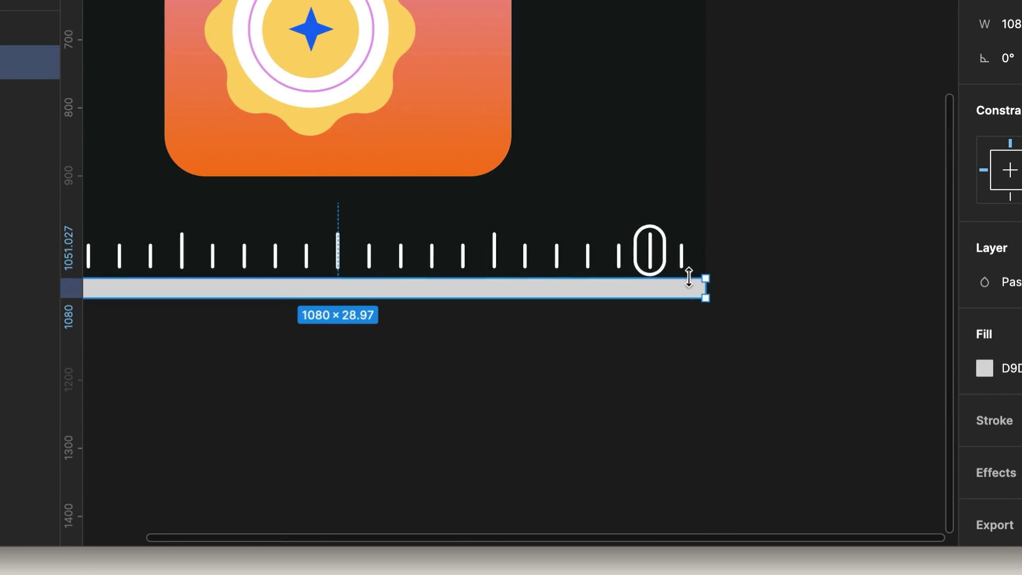
left_click(588, 267)
left_click(578, 283)
left_click(843, 429)
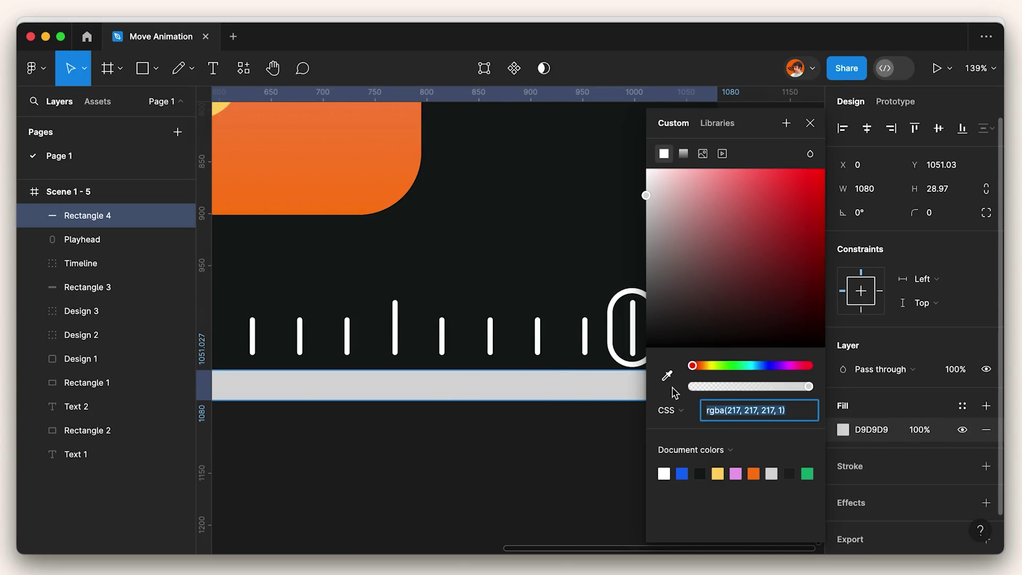
left_click(668, 376)
left_click(532, 230)
scroll(520, 349, "down", 3)
scroll(523, 348, "down", 3)
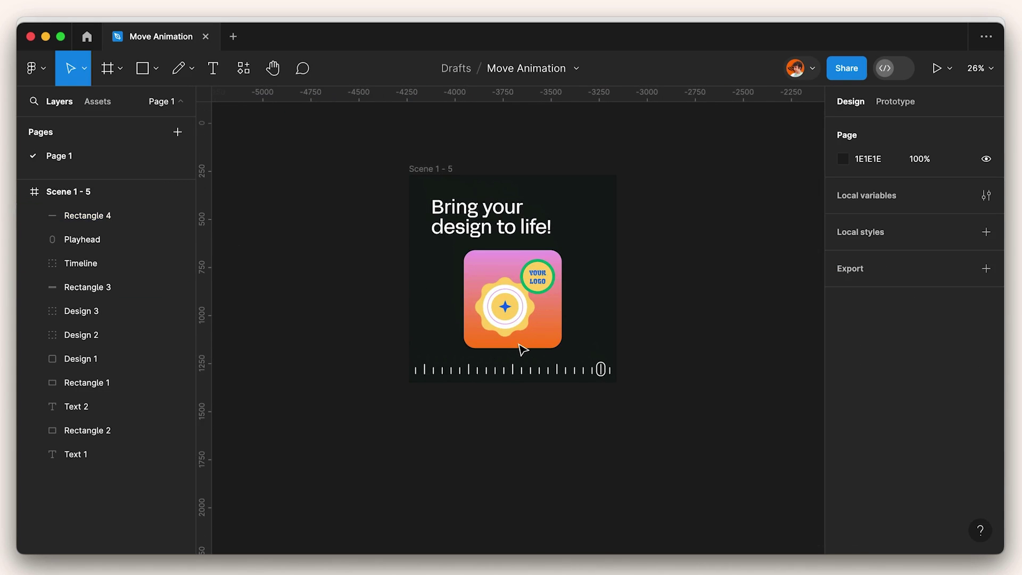
scroll(568, 224, "up", 3)
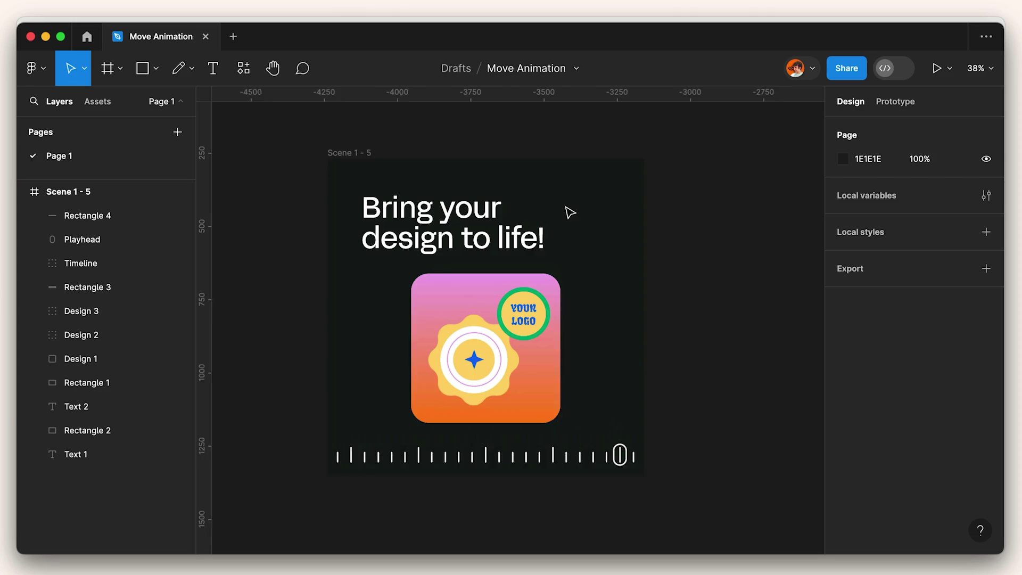
scroll(568, 214, "up", 3)
- Flatten the Text 2 headline layer into a vector
left_click(493, 237)
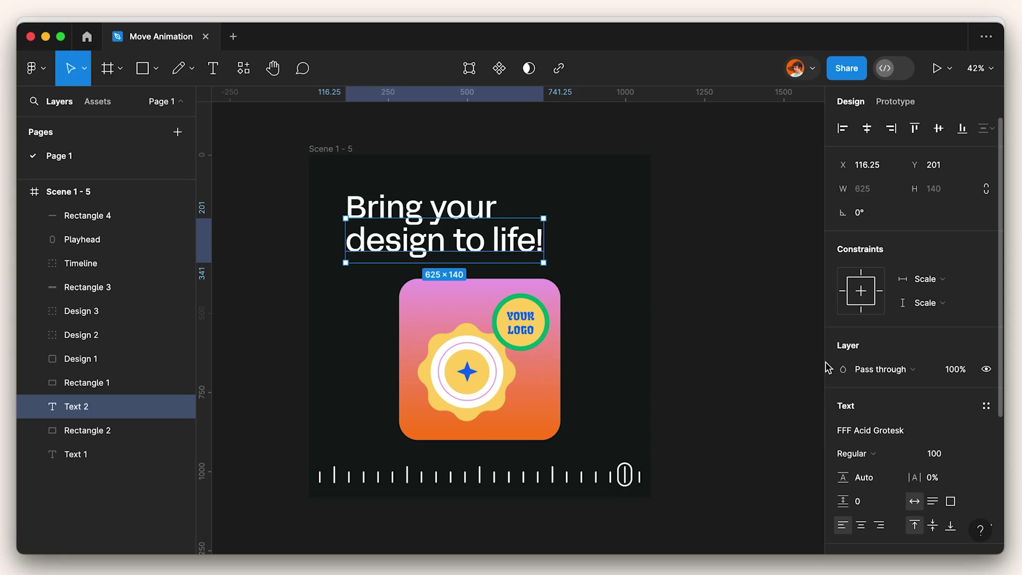
scroll(338, 193, "up", 1)
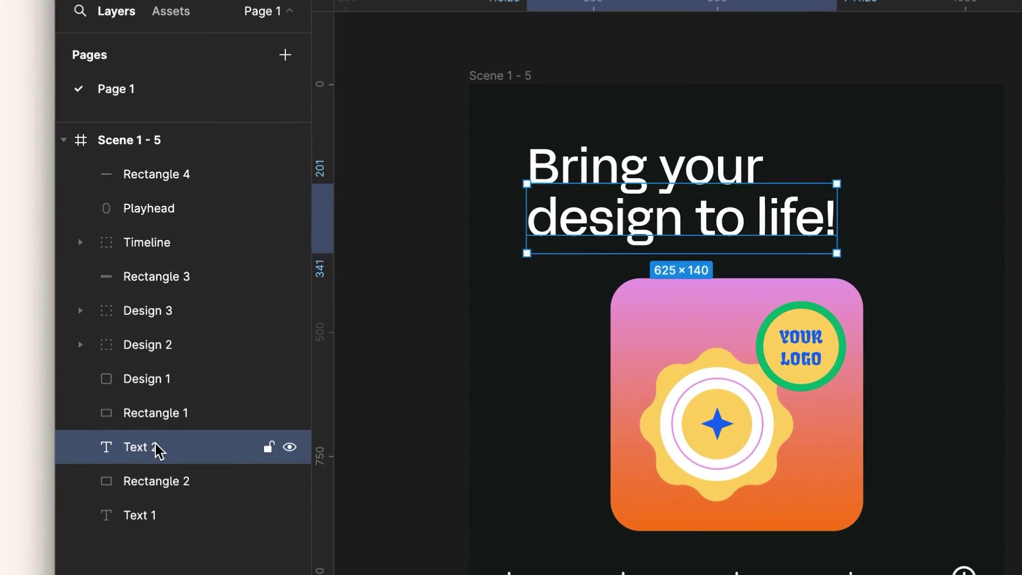
right_click(89, 408)
left_click(233, 326)
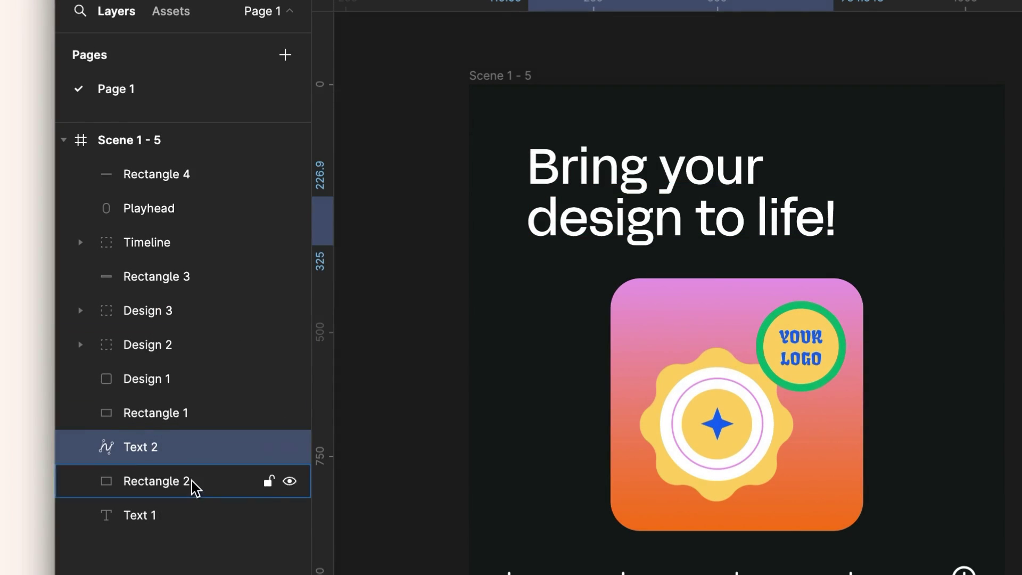
- Flatten the Text 1 layer into a vector and inspect its anchor points
left_click(182, 517)
right_click(184, 519)
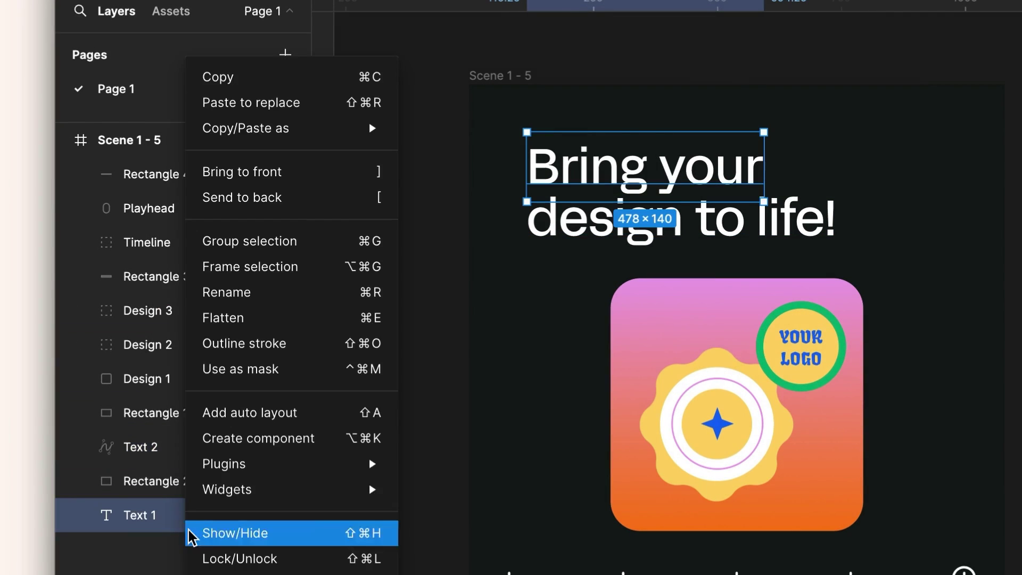
left_click(260, 320)
key("Return")
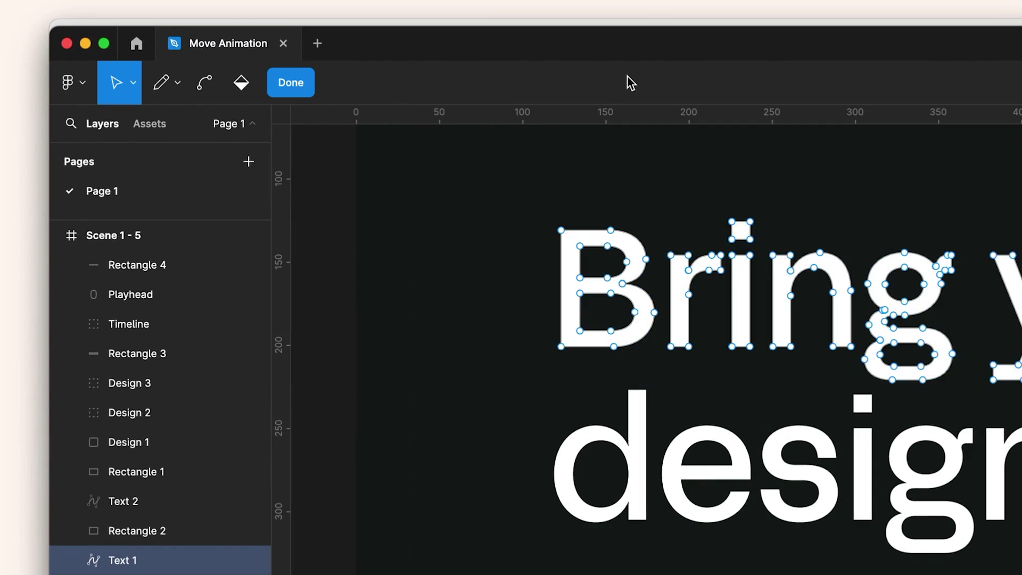
scroll(586, 176, "down", 5)
- Duplicate Scene 1 - 5 as Scene 1 - 6 and centre its playhead horizontally
left_click(291, 83)
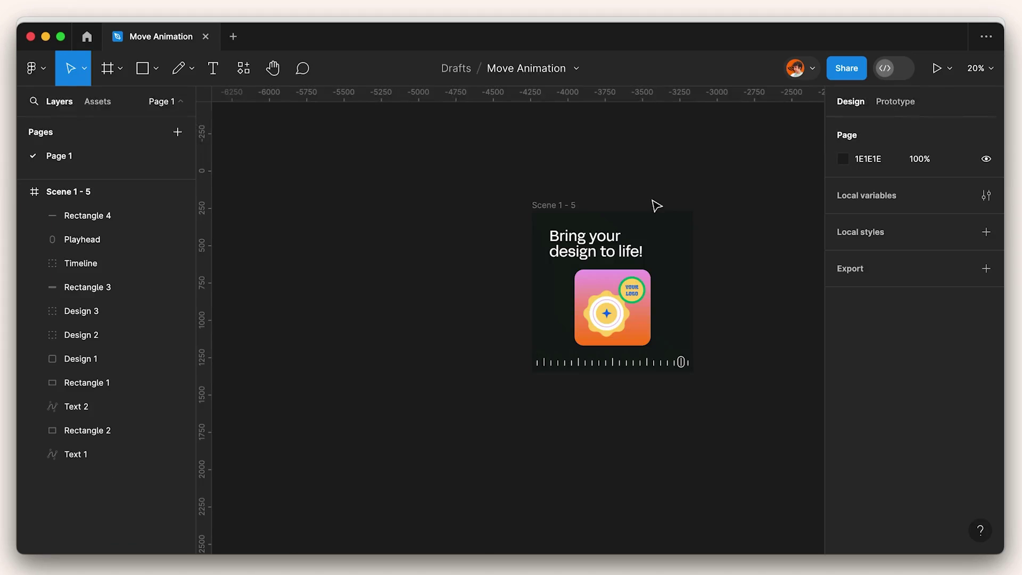
left_click_drag(570, 204, 237, 206, "alt")
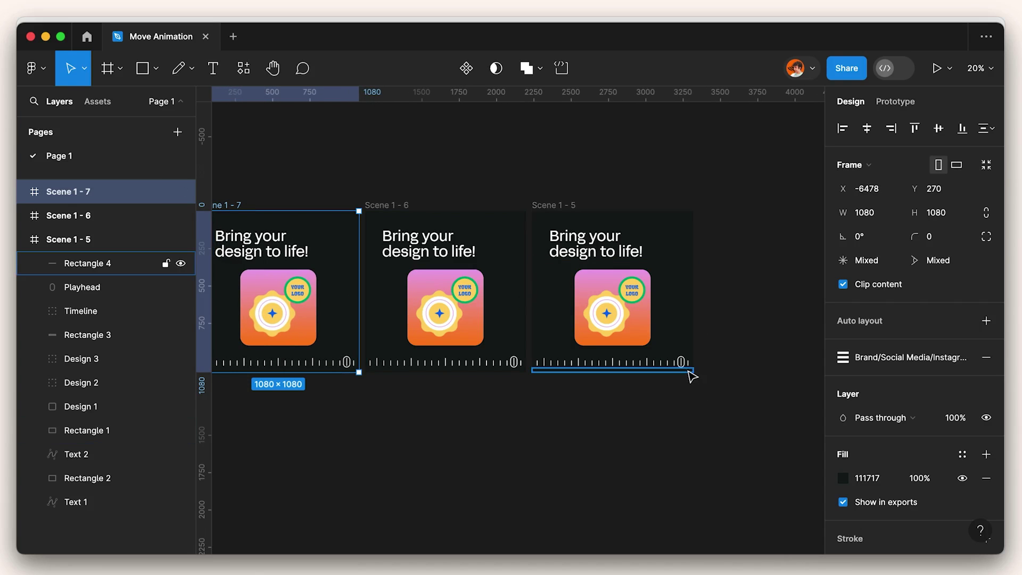
scroll(691, 375, "up", 5)
left_click(431, 444)
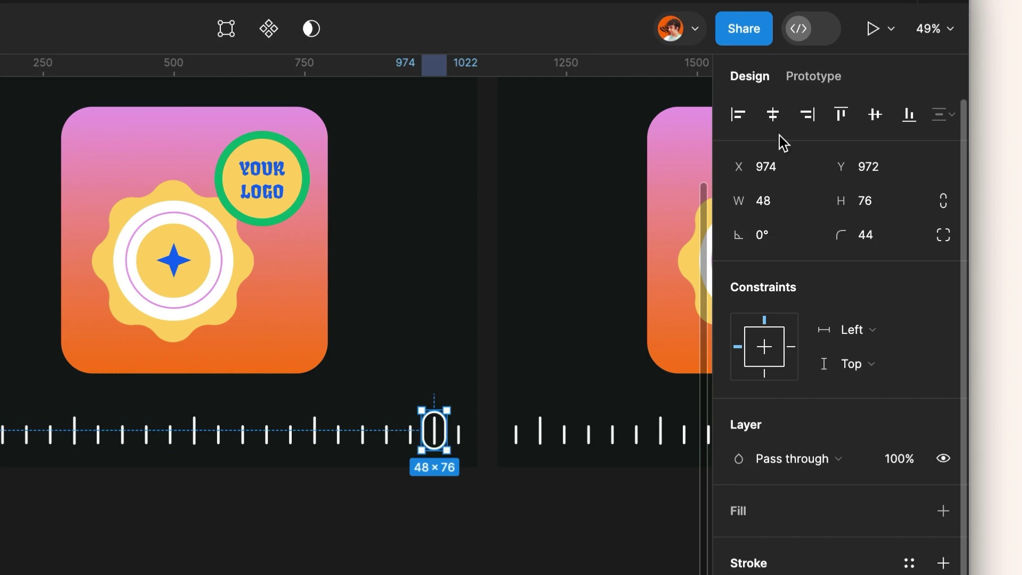
left_click(772, 119)
- Tilt the Design 1 app icon about 15°, shrink and shift it left, and centre Design 2
left_click(547, 239)
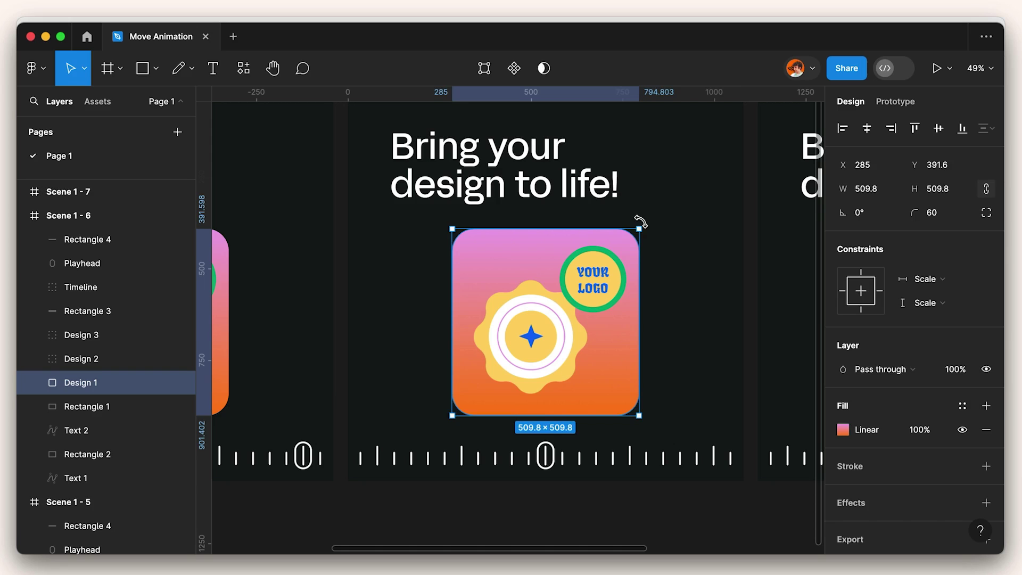
left_click_drag(641, 222, 612, 201)
left_click_drag(631, 375, 591, 343)
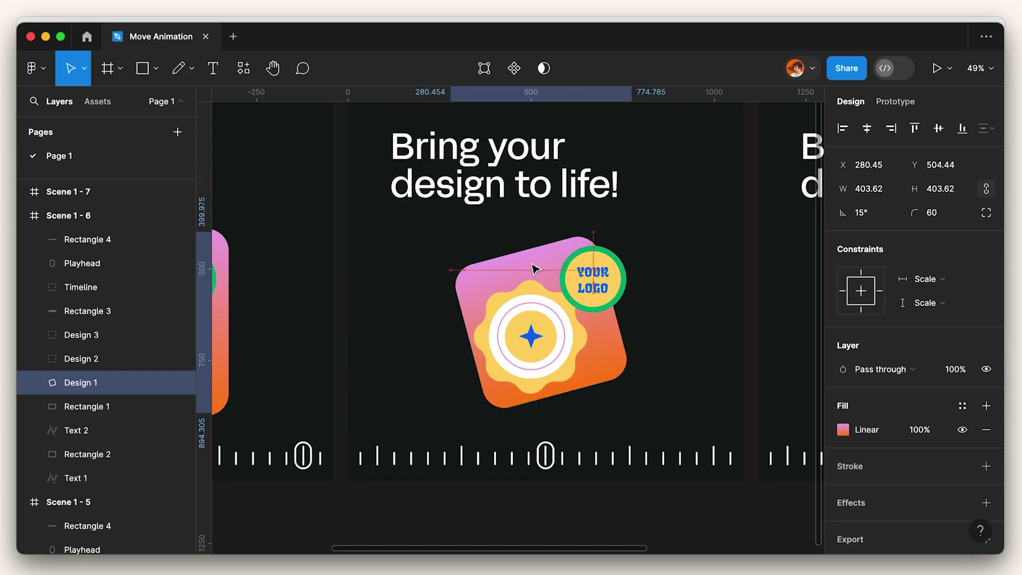
left_click_drag(550, 263, 475, 264)
left_click(532, 339)
left_click(867, 128)
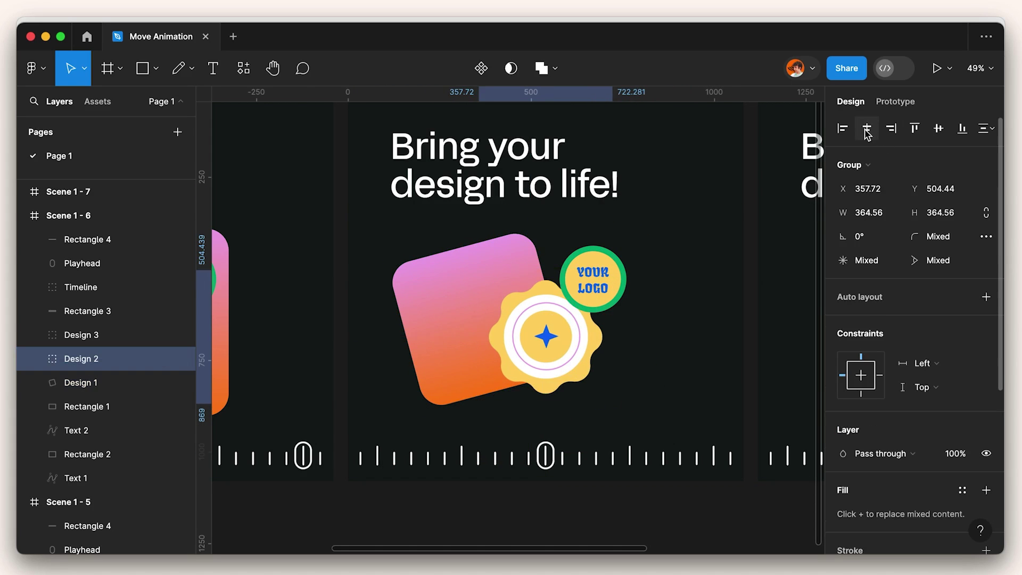
- Enlarge the YOUR LOGO badge with K, nudge the gradient square left, and scale up the flower badge
left_click(592, 280)
key("k")
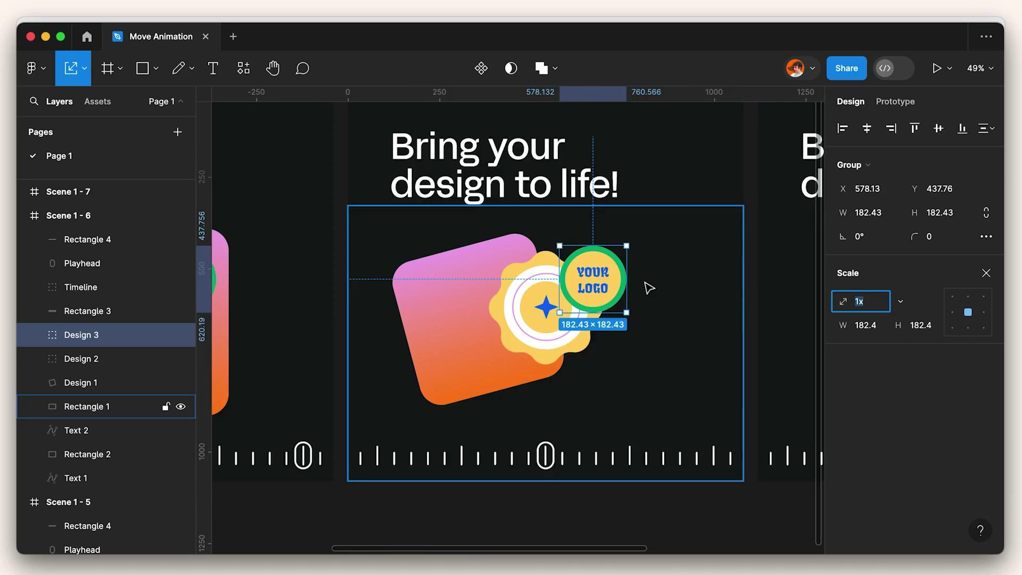
scroll(645, 287, "up", 3)
left_click_drag(614, 277, 696, 293)
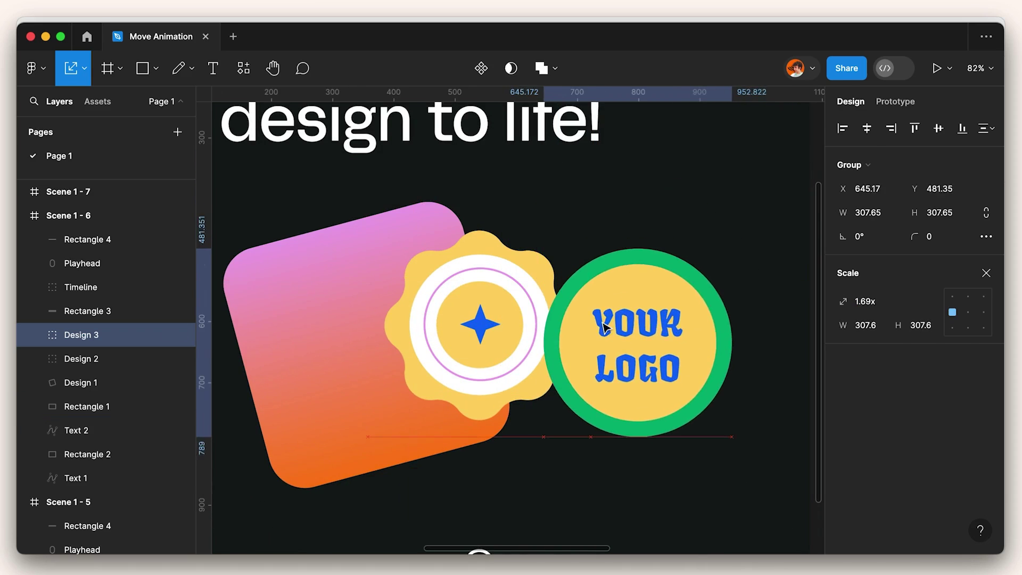
left_click(155, 307)
left_click_drag(155, 307, 142, 304)
left_click(392, 274)
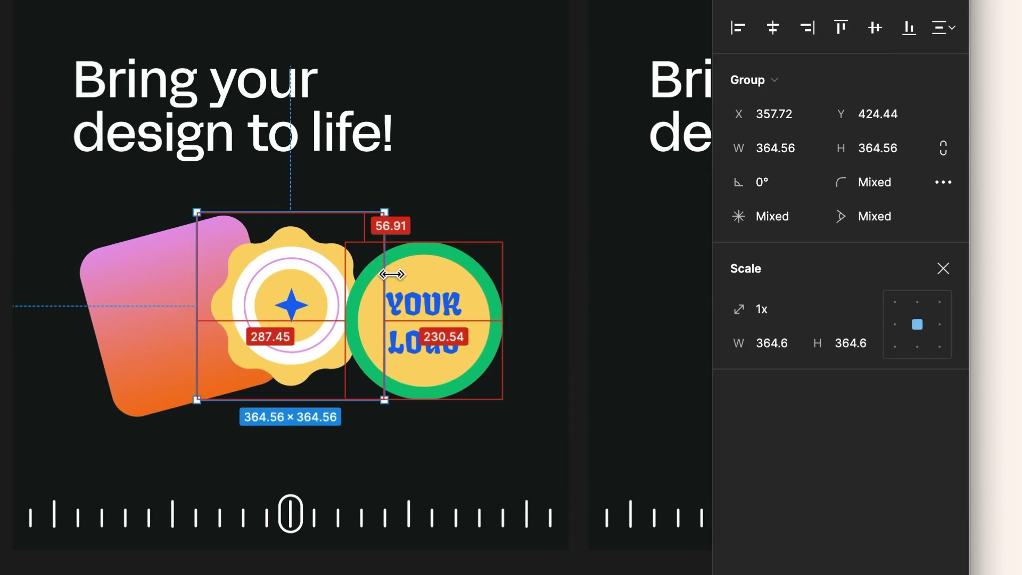
mouse_move(393, 274)
left_mouse_down()
mouse_move(439, 287)
mouse_move(453, 229)
mouse_move(434, 285)
left_mouse_up()
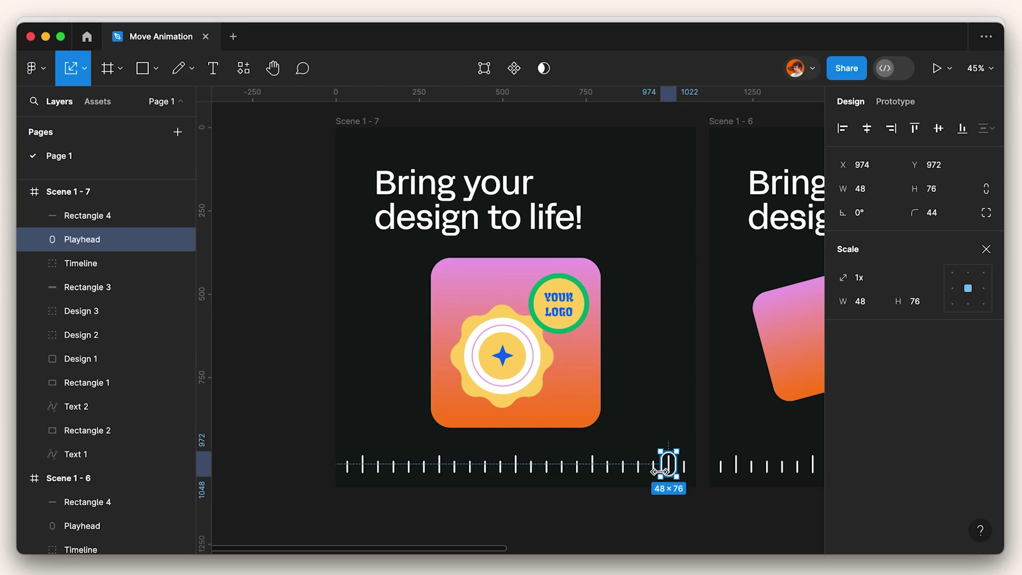
- In Scene 1 - 7, move the playhead to the timeline start and tilt the app icon about 15°
left_click_drag(515, 463, 349, 463)
scroll(480, 411, "up", 5)
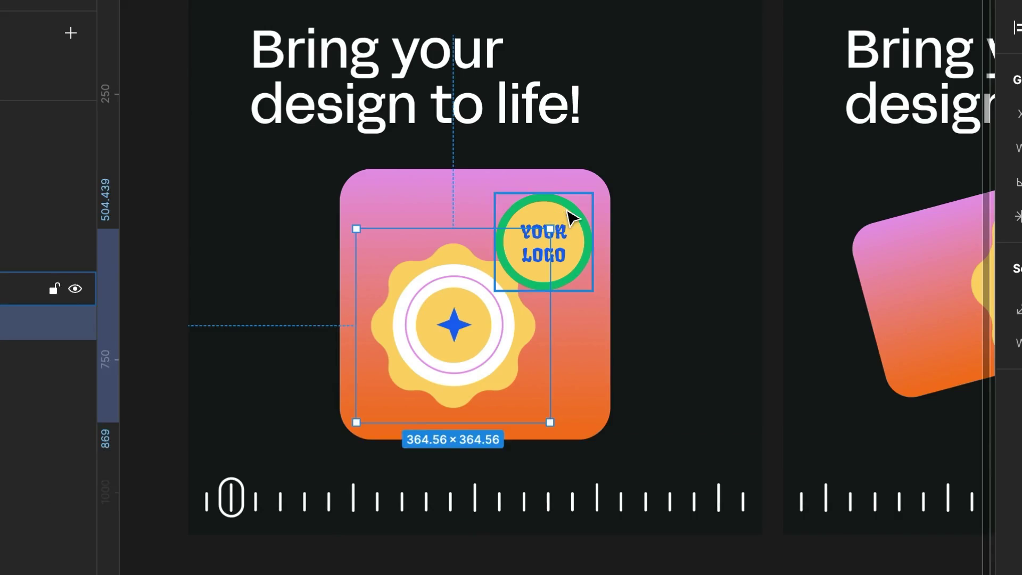
left_click_drag(615, 160, 596, 177)
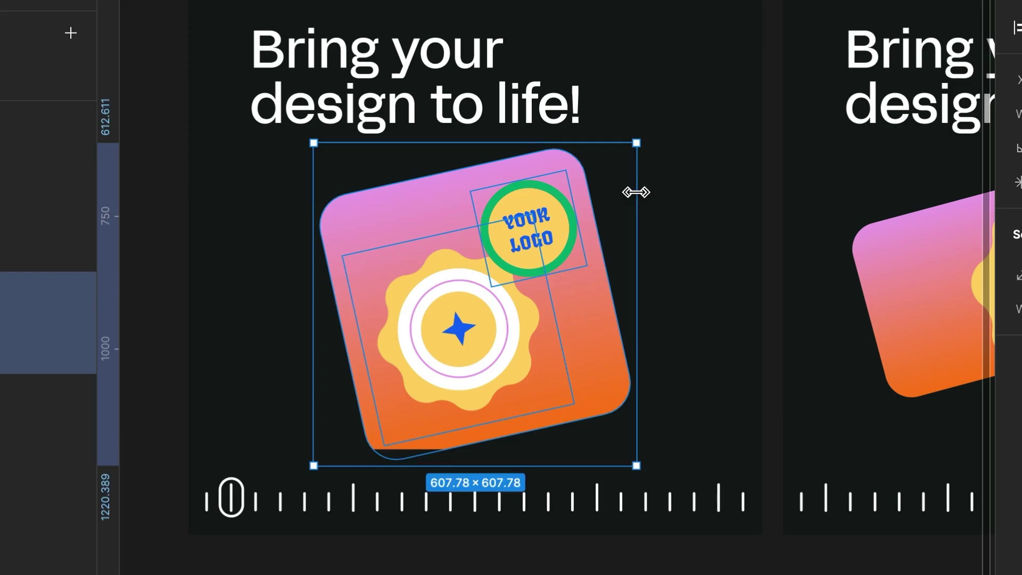
left_click(490, 365)
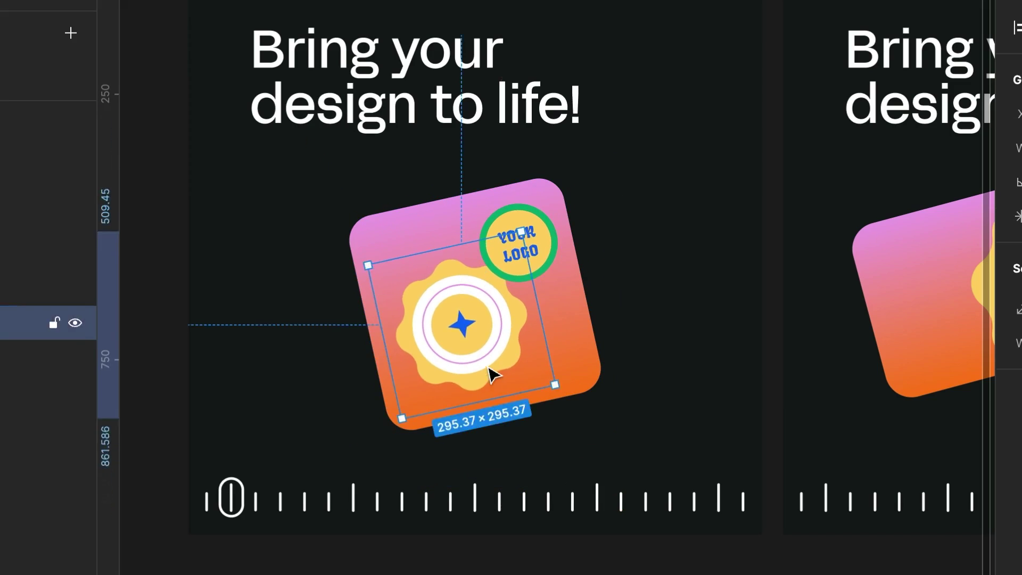
left_click(555, 246)
scroll(559, 229, "up", 3)
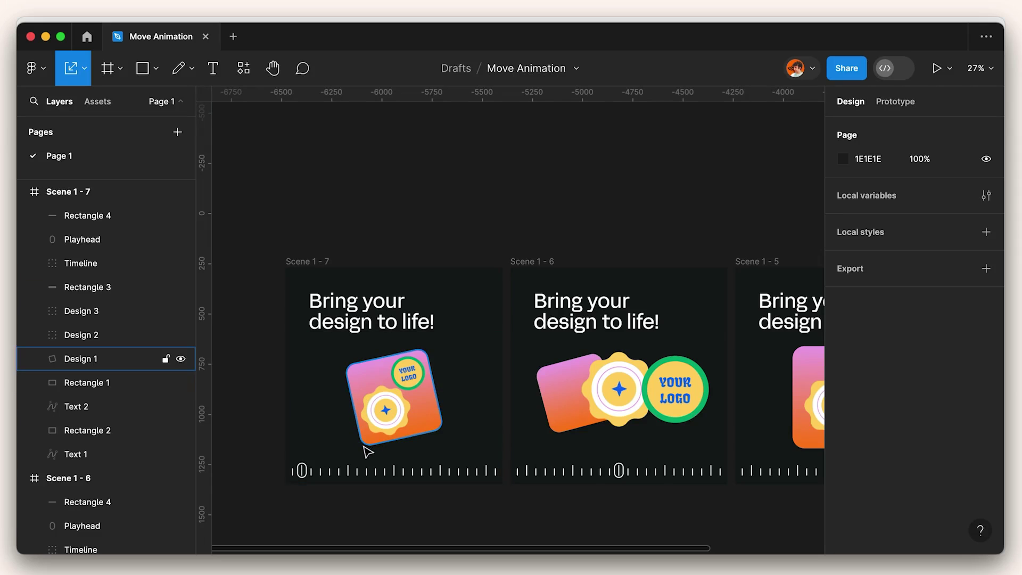
scroll(367, 452, "down", 2)
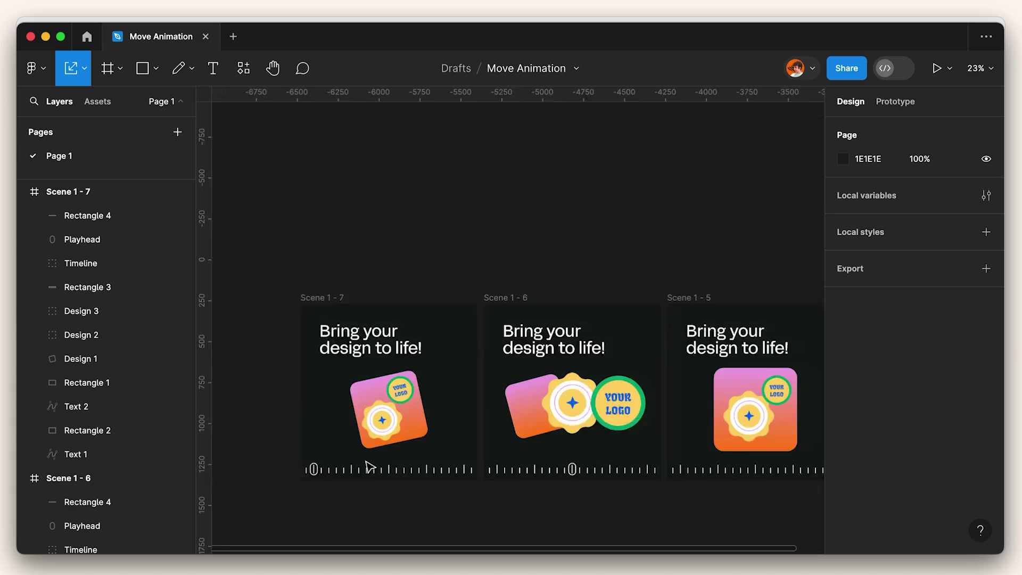
scroll(375, 447, "down", 2)
scroll(521, 424, "up", 2)
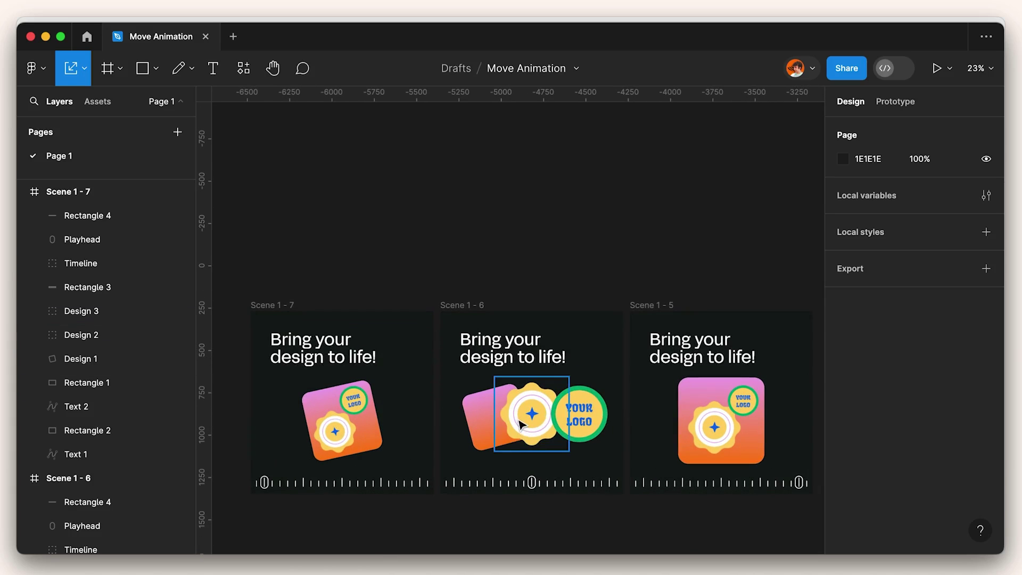
scroll(598, 417, "right", 3)
scroll(599, 417, "down", 2)
scroll(523, 329, "up", 3)
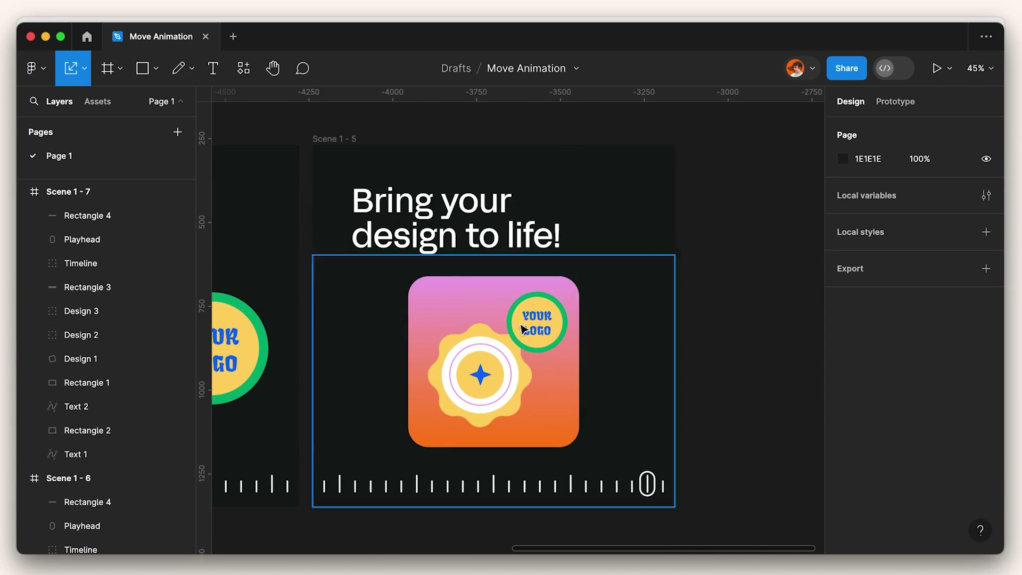
scroll(559, 319, "down", 1)
scroll(510, 296, "down", 5)
scroll(478, 263, "left", 2)
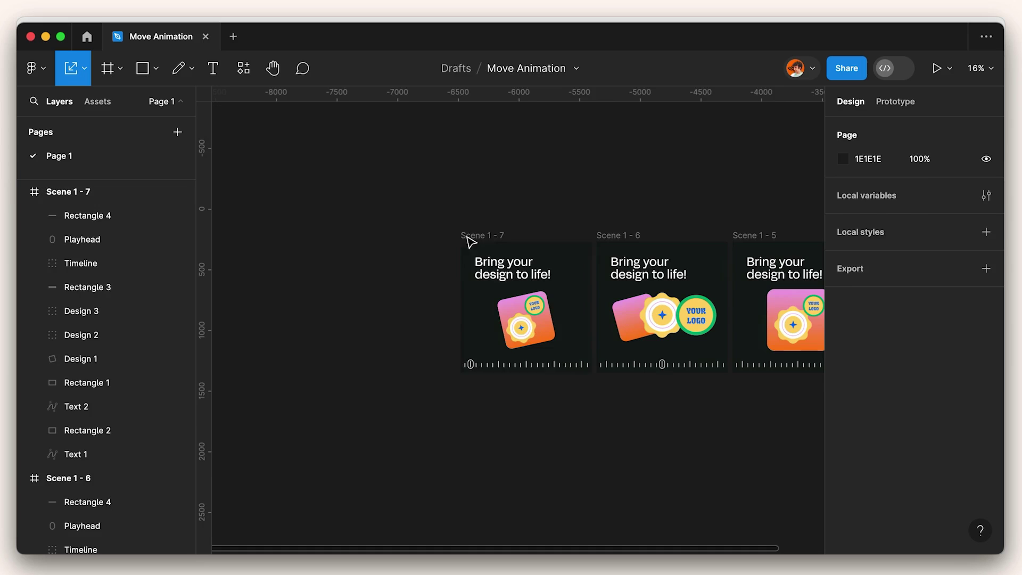
- Copy Scene 1 - 7 to its left, shrink the logo artwork to about a third, and push it out of view
left_click_drag(466, 236, 342, 231)
scroll(343, 231, "up", 3)
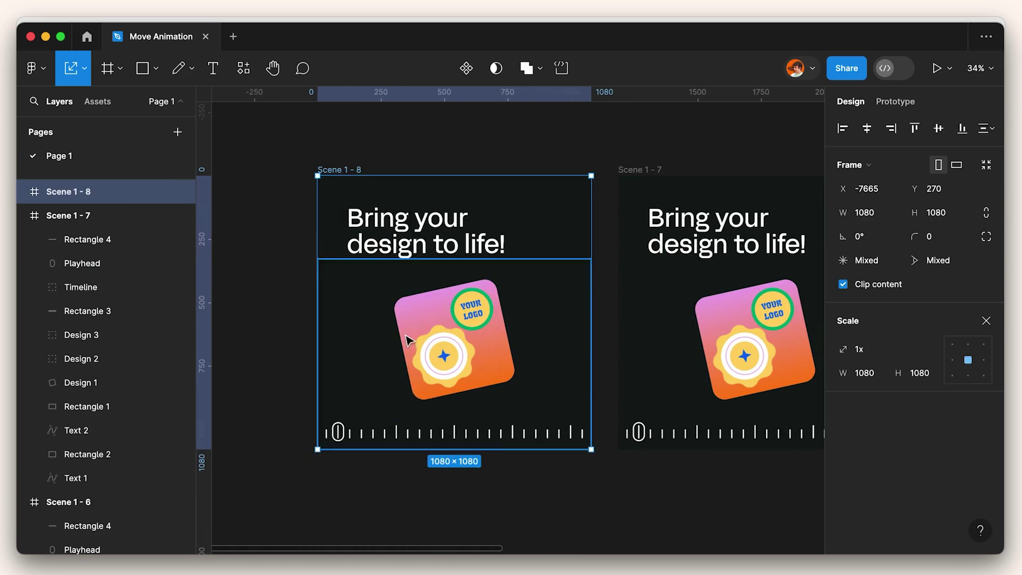
left_click(406, 338)
left_click(438, 306, "shift")
left_click_drag(454, 277, 455, 342)
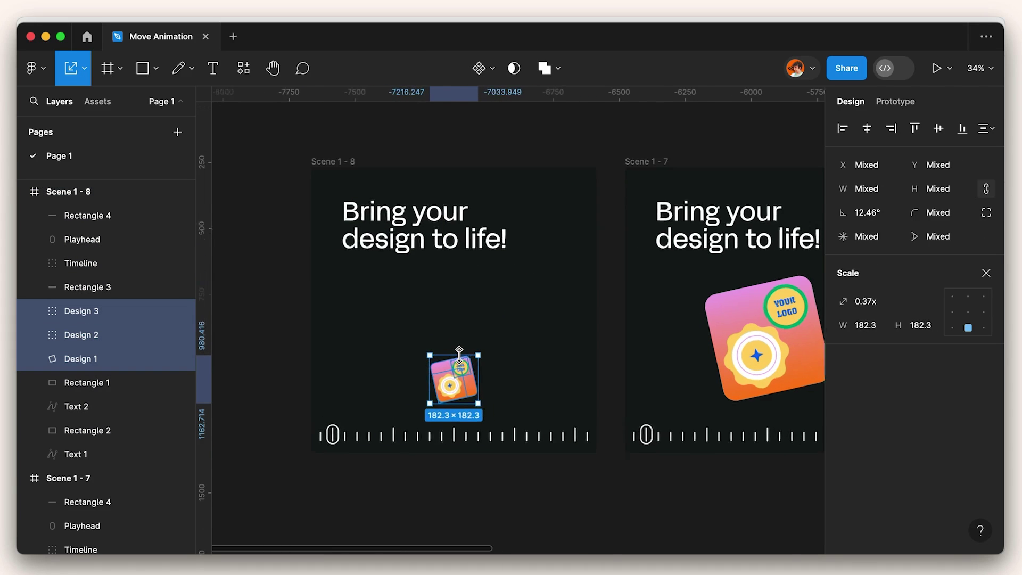
scroll(464, 362, "up", 2)
key("shift+Down")
scroll(464, 362, "up", 3)
- Move Scene 1 - 8's playhead down out of view and clear the selection
left_click(617, 213)
key("shift+Down")
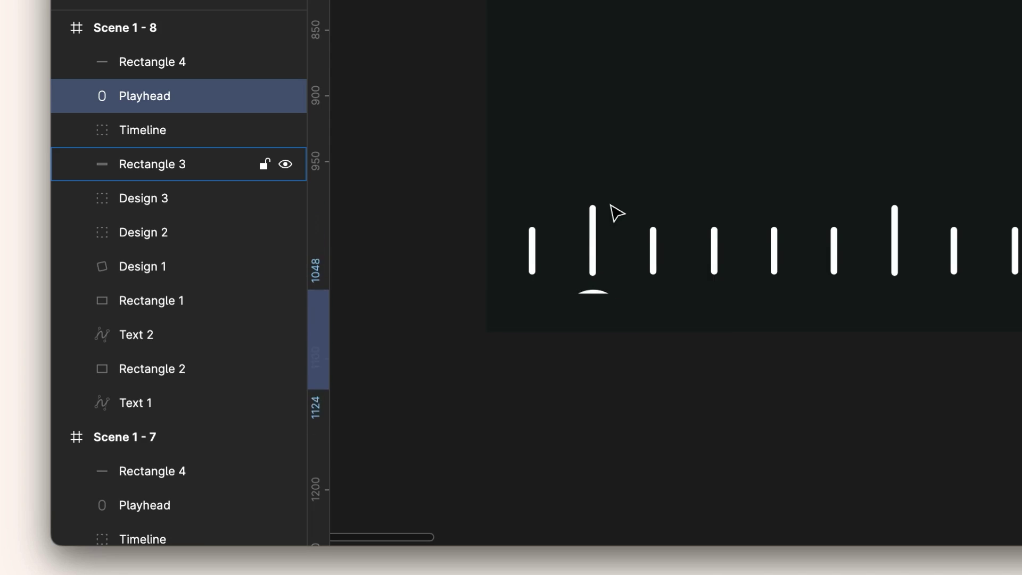
scroll(617, 214, "down", 5)
scroll(606, 217, "down", 5)
left_click(426, 410)
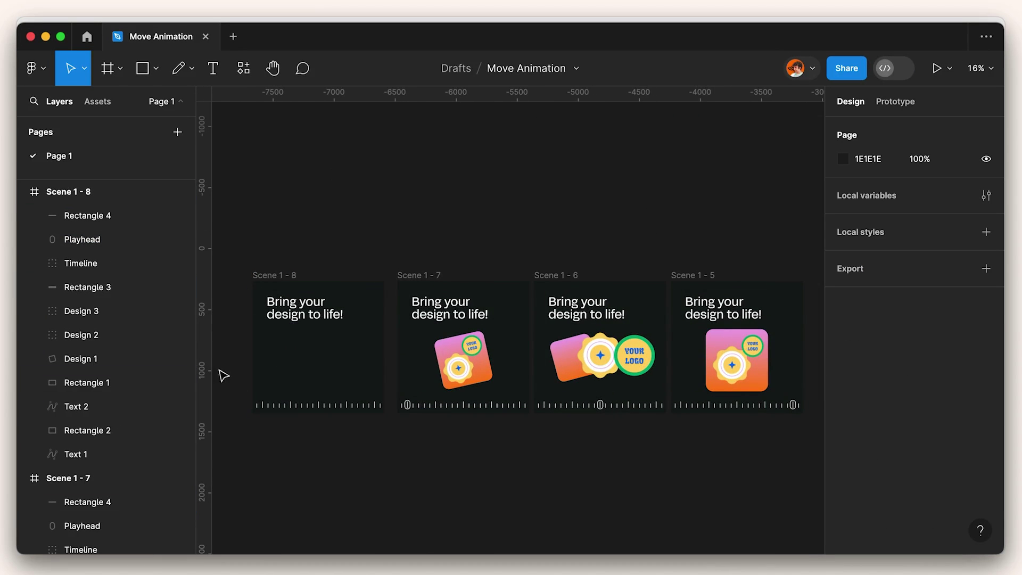
scroll(391, 296, "left", 3)
- Duplicate Scene 1 - 8 with Cmd+D, then select both headline lines and the timeline in the copy
left_click(404, 247)
key("ctrl+d")
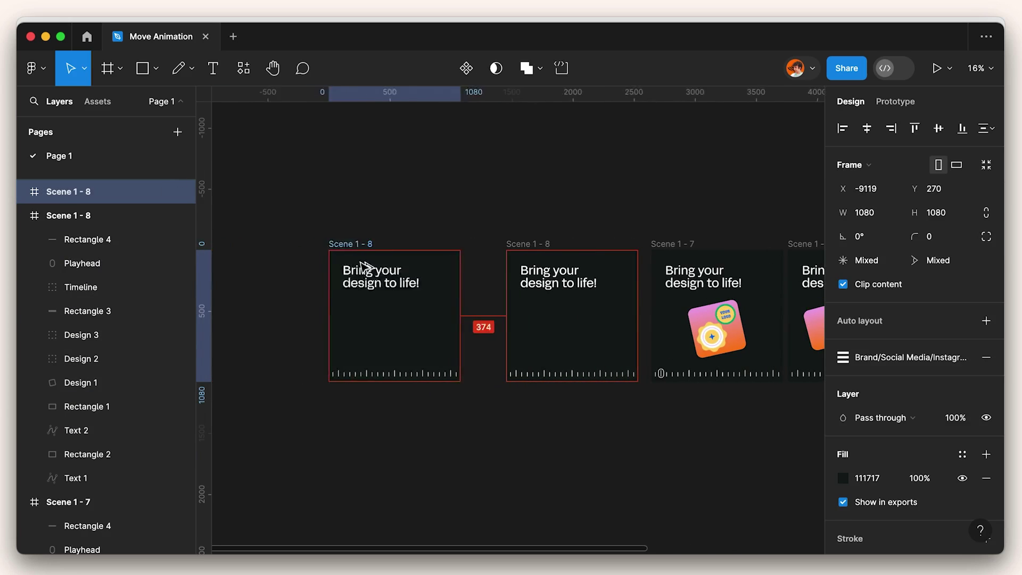
key("Escape")
scroll(420, 299, "up", 5)
left_click(423, 279)
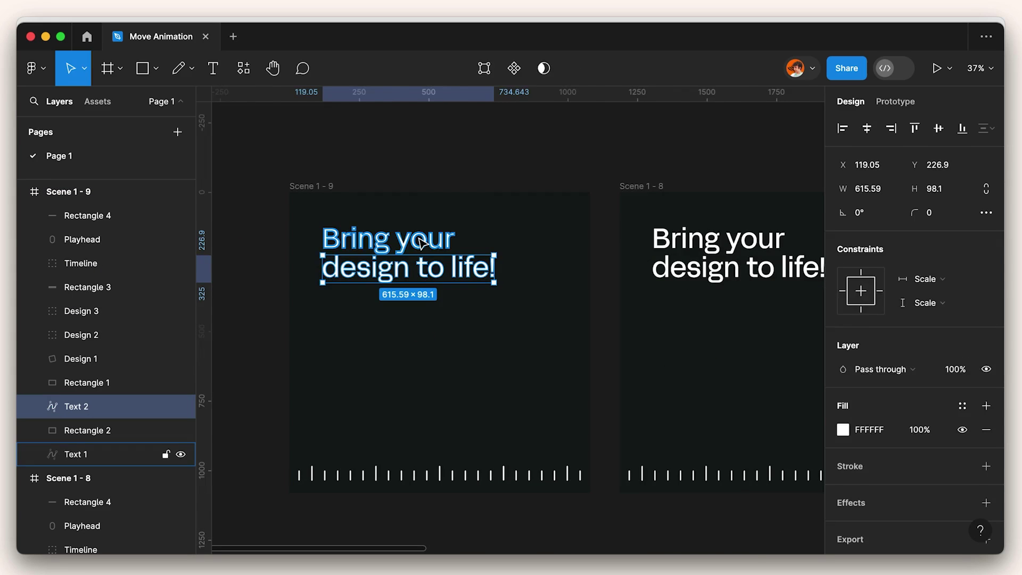
left_click(423, 243, "shift")
scroll(420, 242, "up", 2)
scroll(421, 242, "down", 3)
left_click(449, 387)
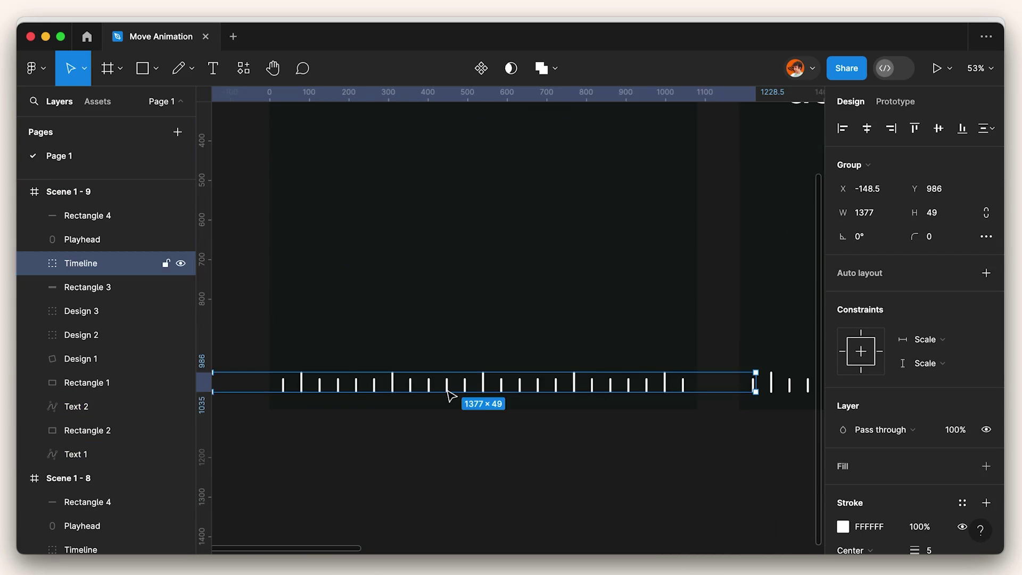
scroll(447, 391, "down", 5)
left_click(433, 472)
scroll(433, 472, "right", 3)
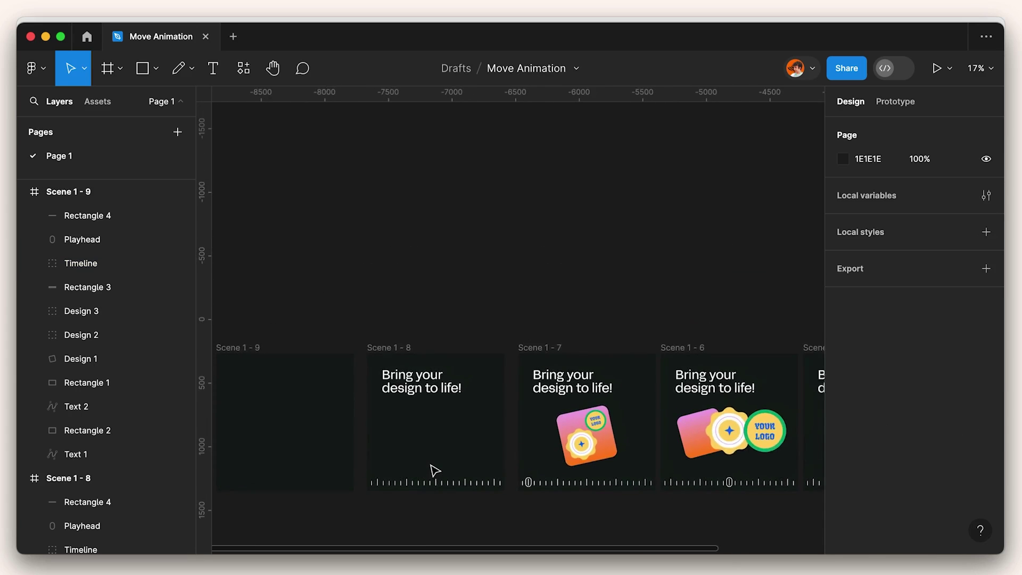
scroll(432, 471, "up", 2)
scroll(323, 450, "down", 2)
scroll(323, 450, "left", 1)
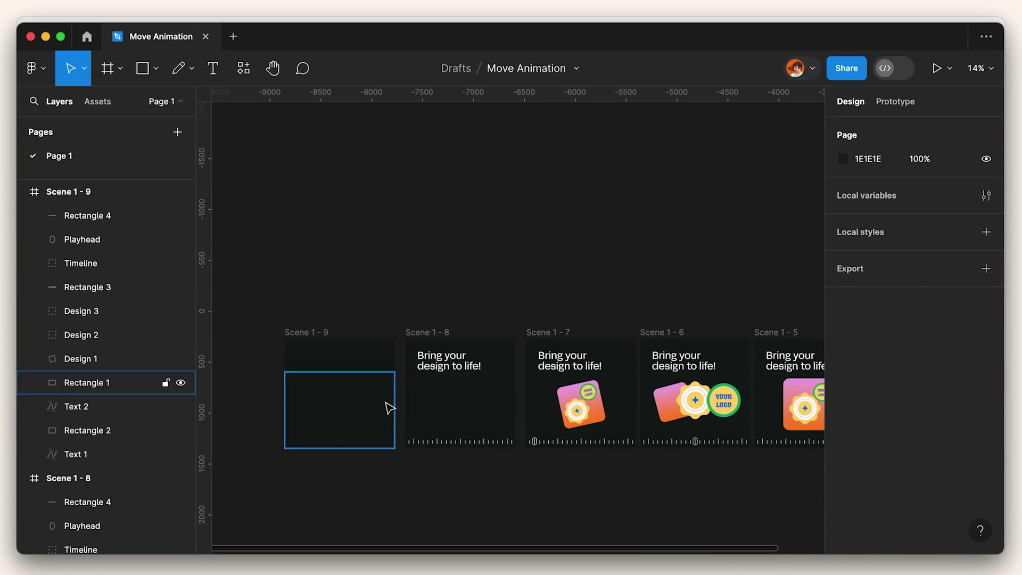
scroll(465, 489, "up", 2)
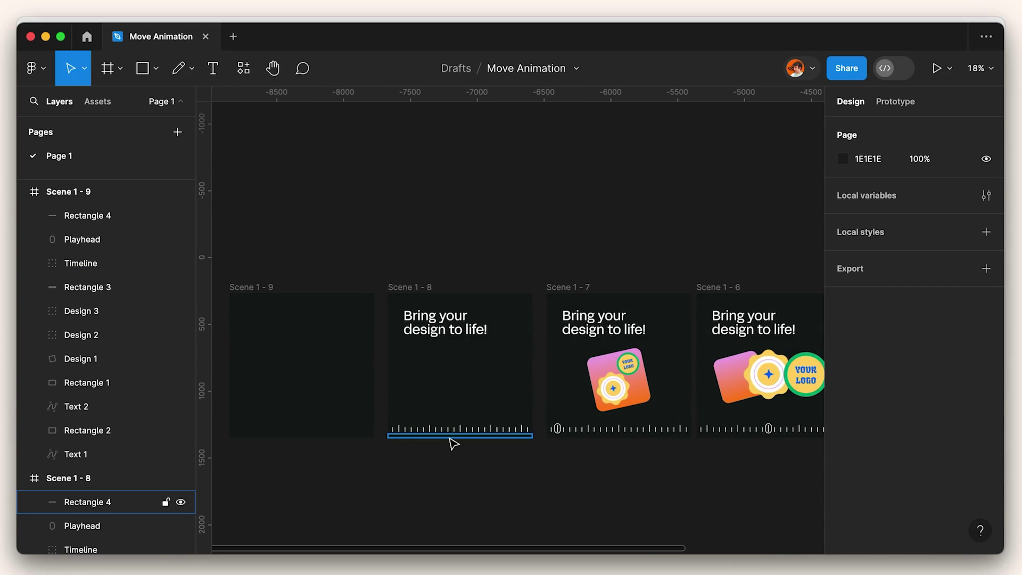
scroll(510, 351, "right", 3)
scroll(511, 351, "down", 2)
scroll(575, 272, "up", 2)
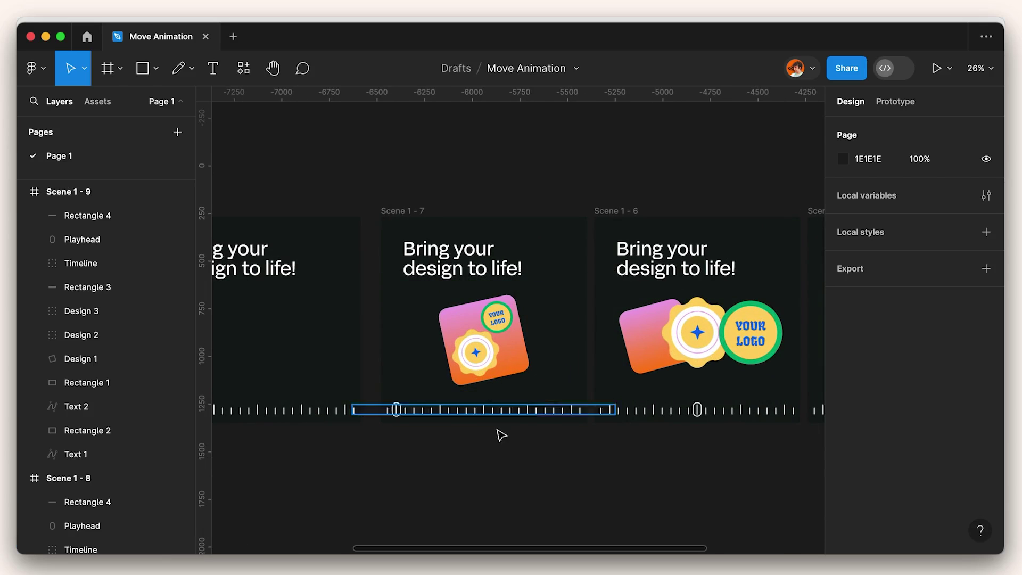
scroll(495, 322, "right", 3)
scroll(495, 322, "up", 1)
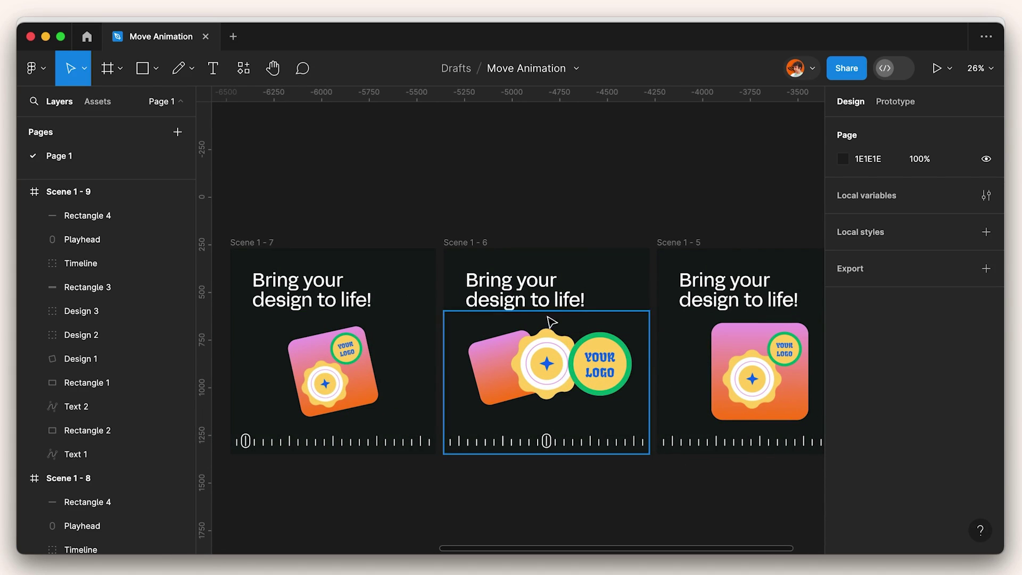
scroll(440, 356, "right", 4)
scroll(519, 448, "right", 2)
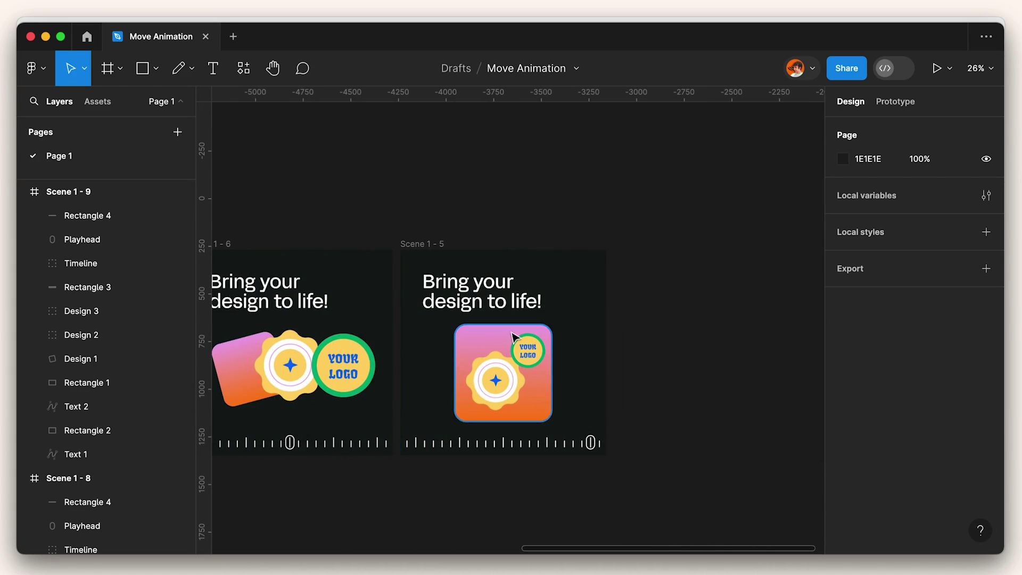
scroll(525, 346, "left", 5)
scroll(526, 346, "down", 1)
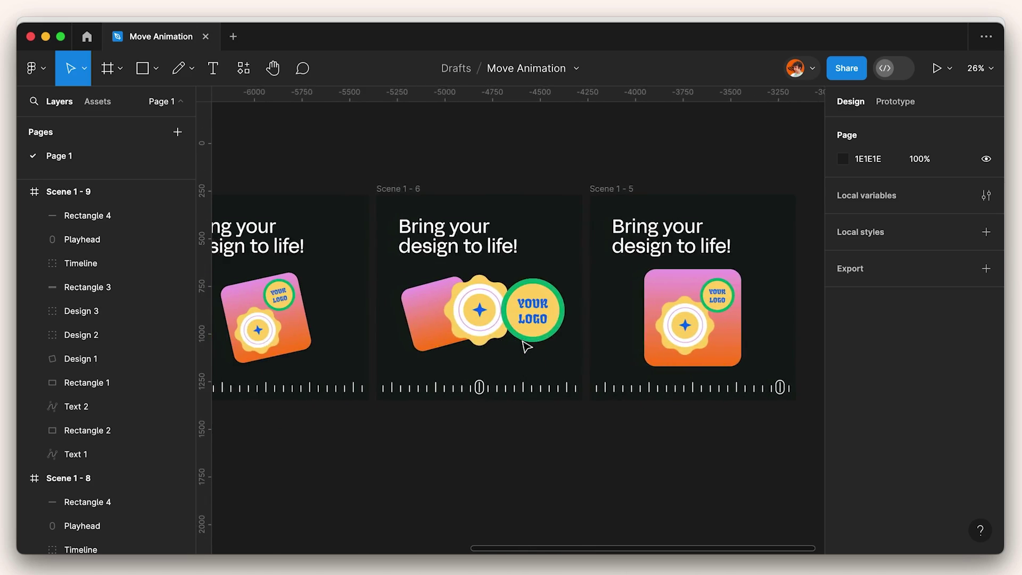
scroll(527, 346, "down", 2)
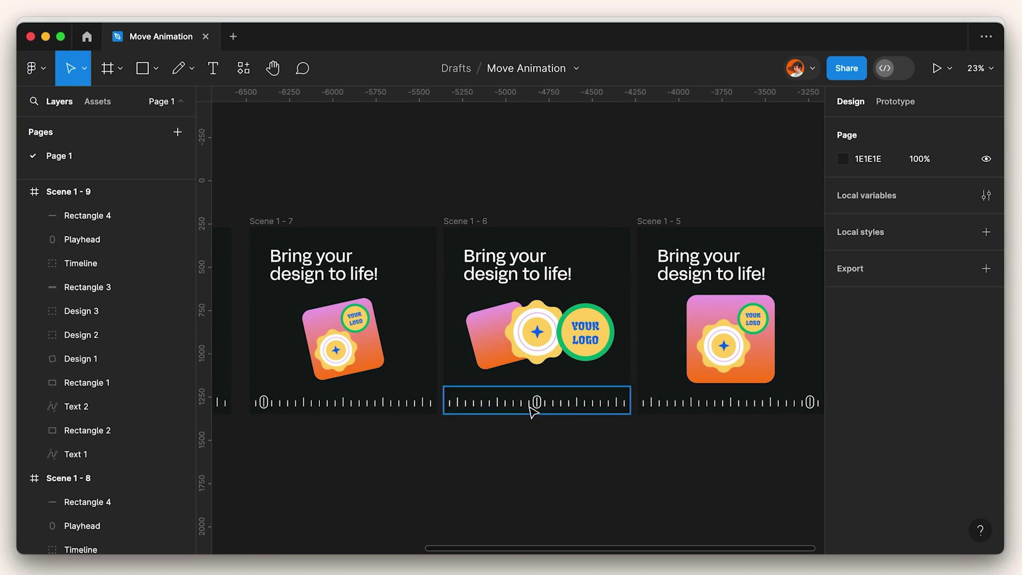
scroll(667, 414, "left", 5)
- Renumber the Scene 1 - 9, 1 - 8, 1 - 7 and 1 - 6 frames as Scene 1 - 1 through 1 - 4
double_click(390, 316)
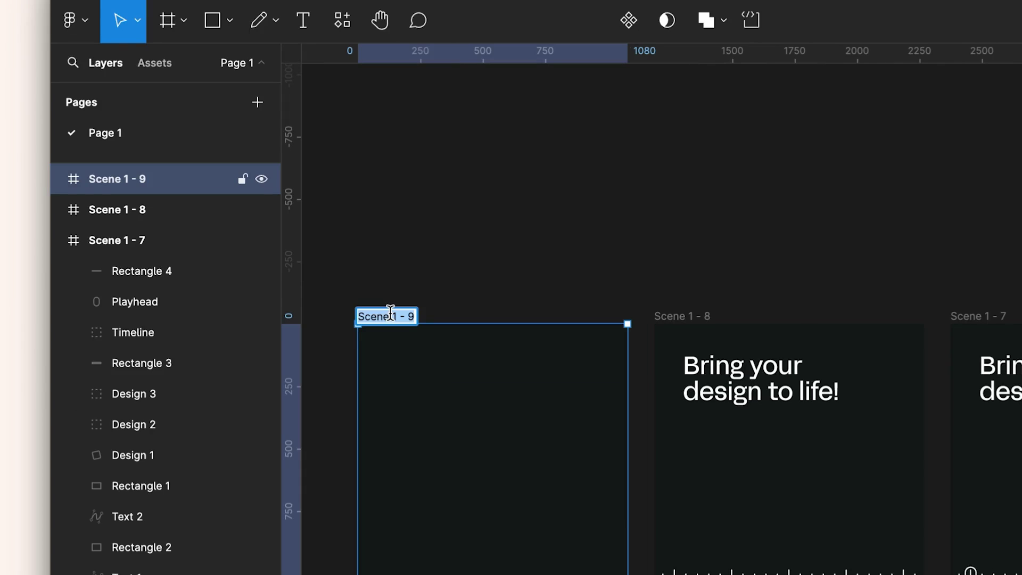
type("1")
left_click(749, 283)
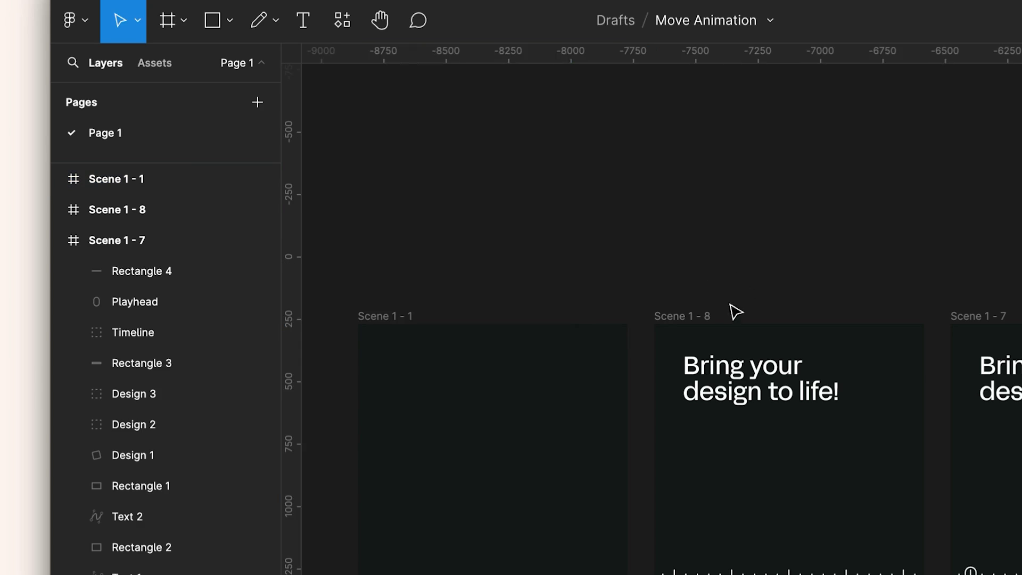
left_click(707, 317)
type("2")
key("Return")
scroll(780, 290, "right", 3)
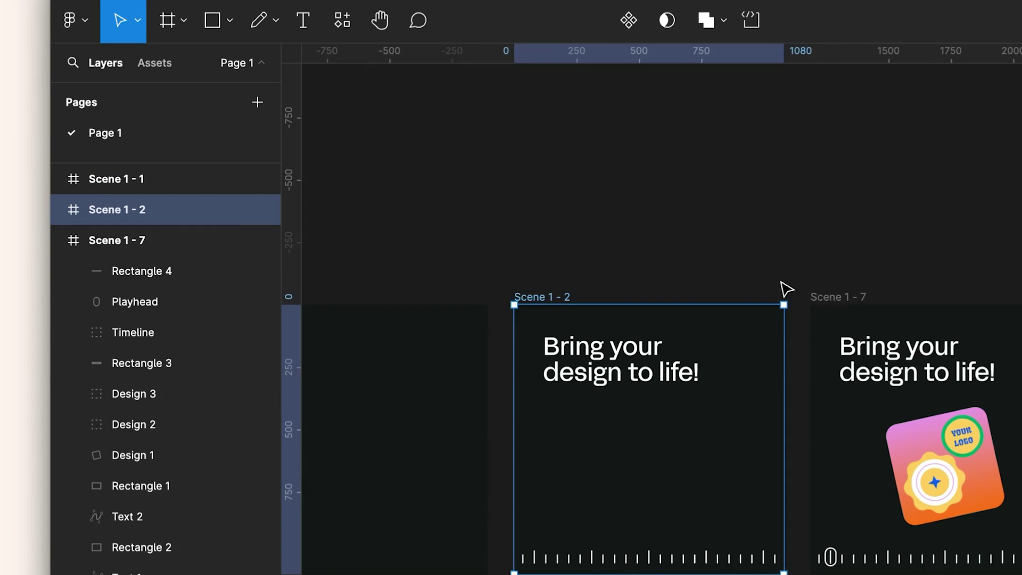
double_click(839, 297)
type("Scene 1 - 3")
key("Return")
scroll(862, 297, "right", 3)
double_click(695, 302)
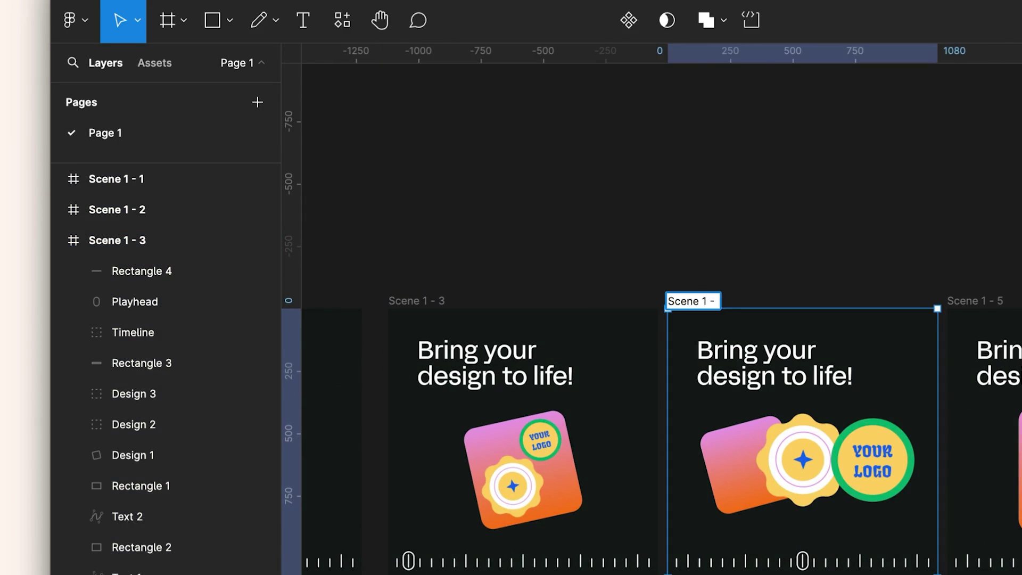
type("Scene 1 - 4")
key("Return")
scroll(707, 305, "right", 3)
left_click(785, 267)
scroll(743, 266, "down", 3)
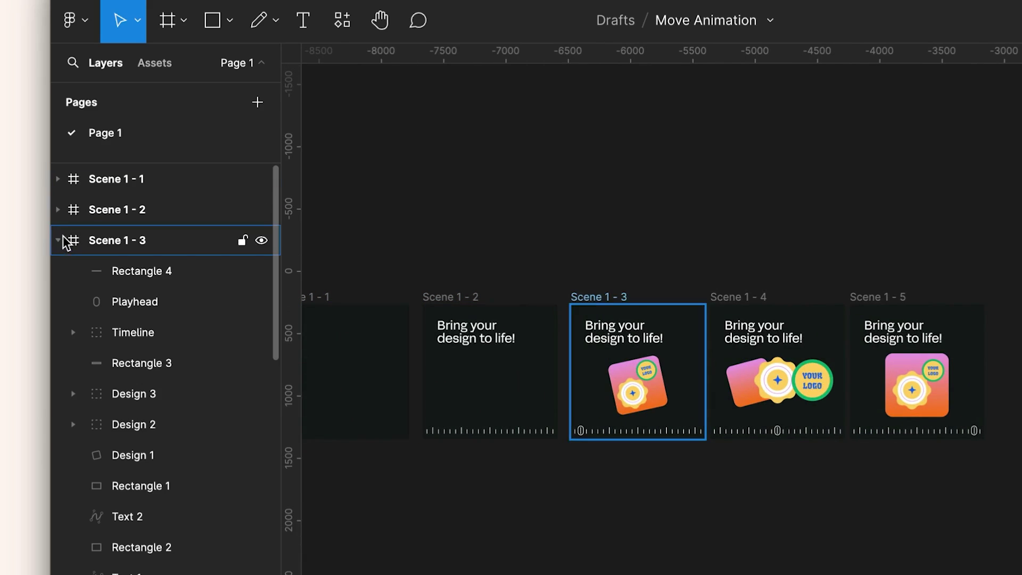
- Collapse the frame layers and drag Scene 1 - 1 through 1 - 4 below Scene 1 - 5 in reverse order
left_click(57, 300)
left_click(160, 181)
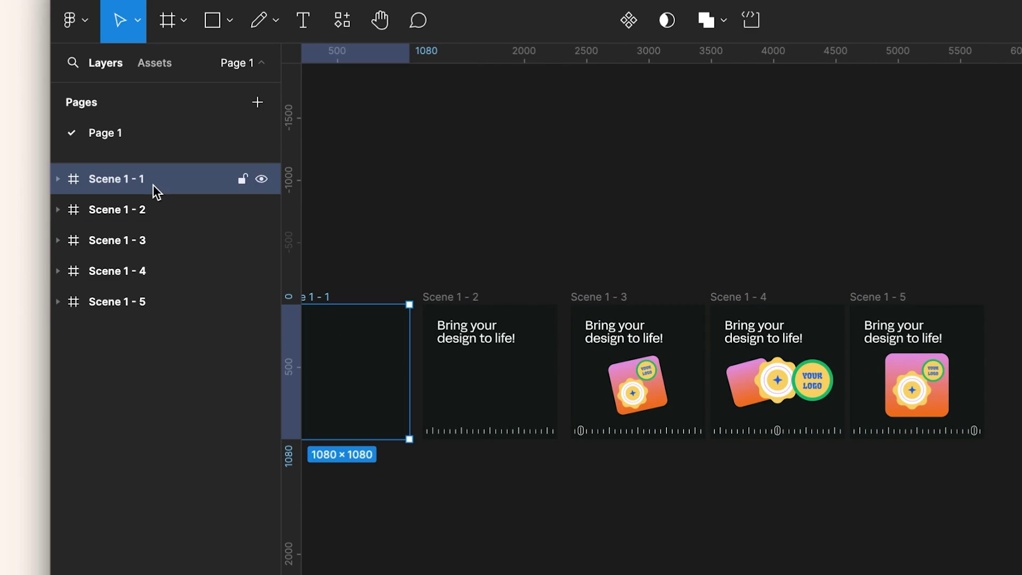
scroll(342, 251, "left", 2)
left_click_drag(165, 195, 126, 314)
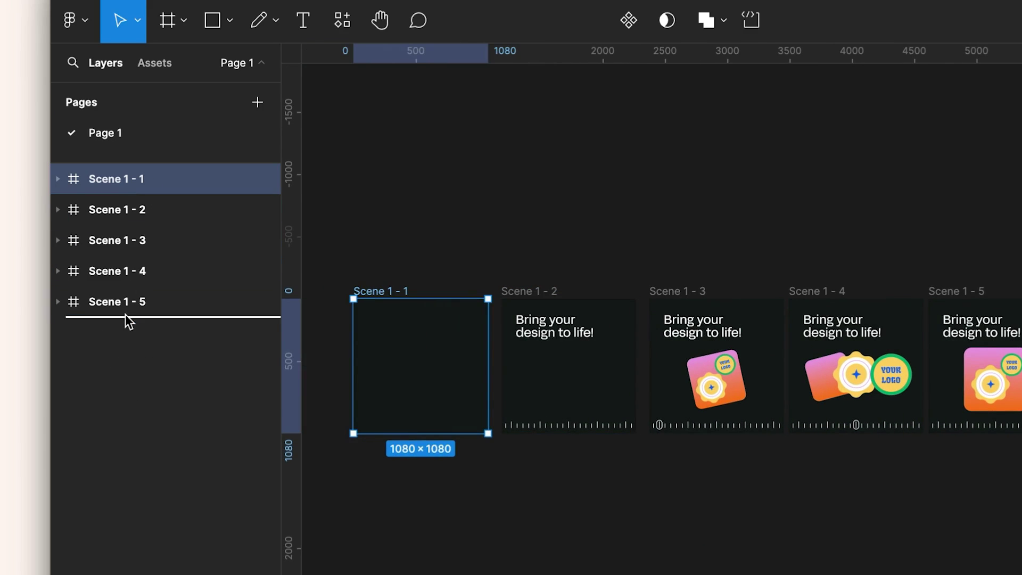
left_click(171, 181)
left_click_drag(171, 181, 137, 281)
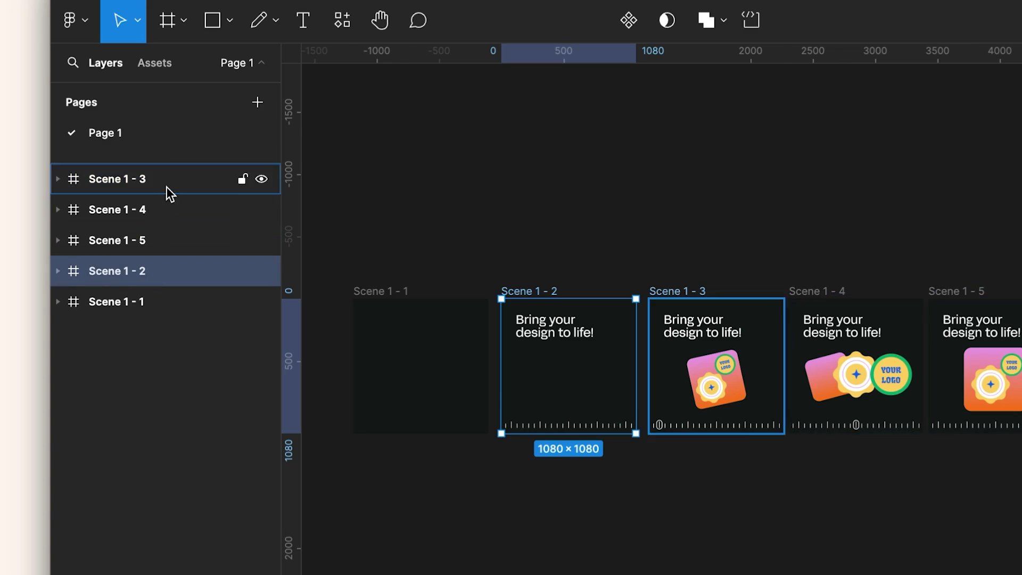
left_click_drag(167, 186, 167, 254)
mouse_move(161, 189)
left_mouse_down()
mouse_move(171, 215)
mouse_move(169, 196)
left_mouse_up()
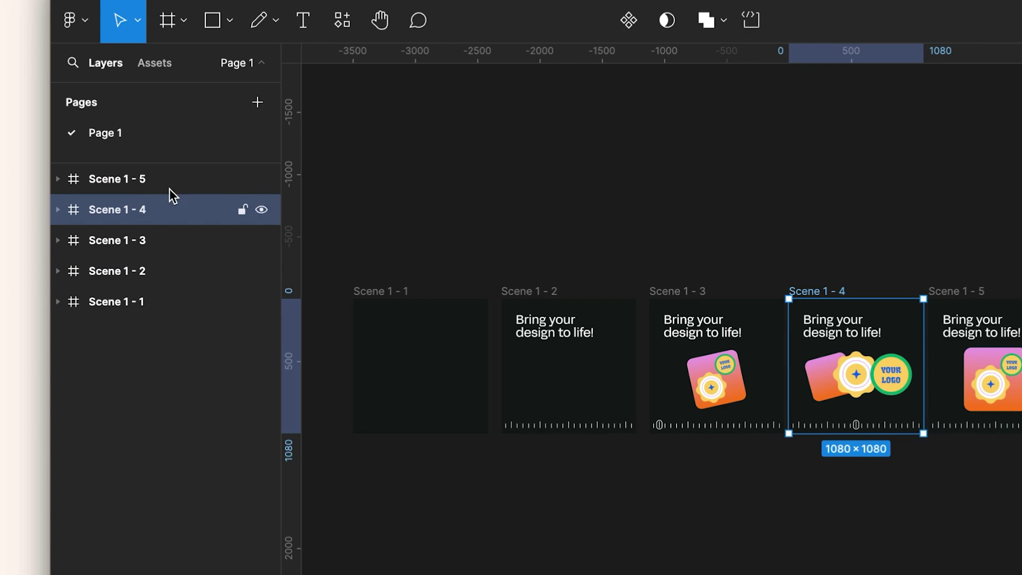
left_click(461, 212)
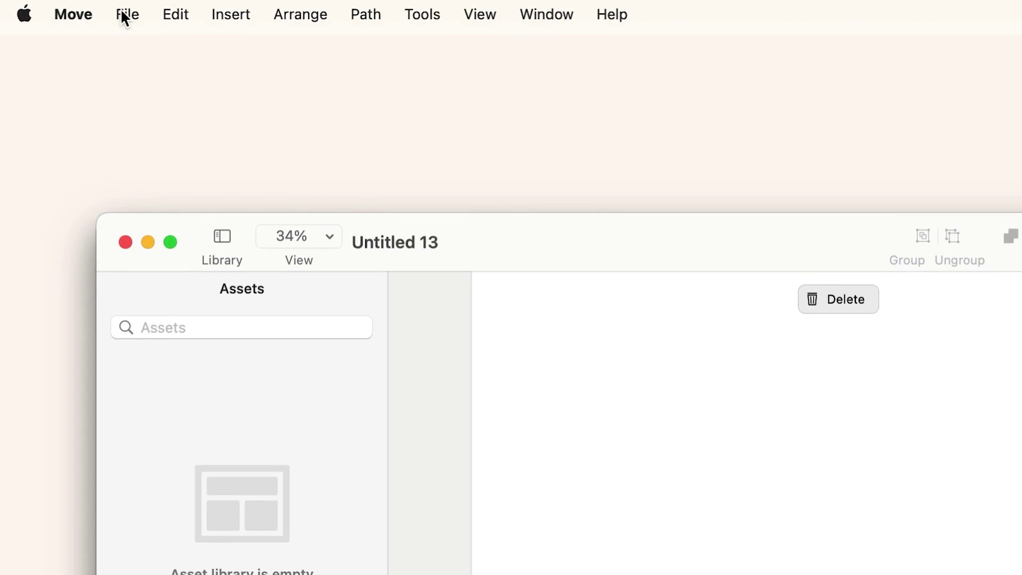
- Create a new document, start an Import from Figma, then cancel it and close Untitled 14
left_click(125, 17)
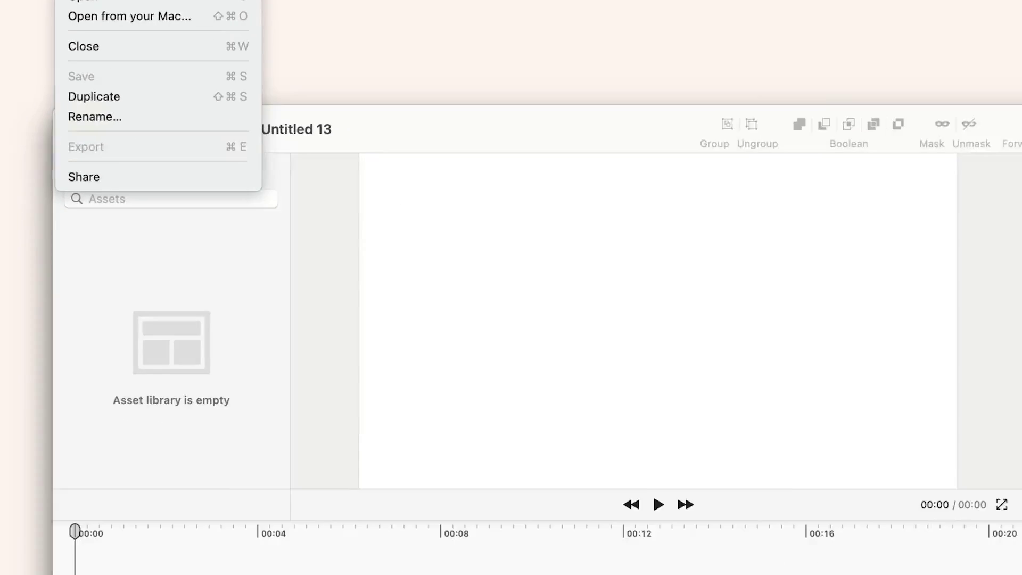
left_click(129, 56)
left_click(556, 224)
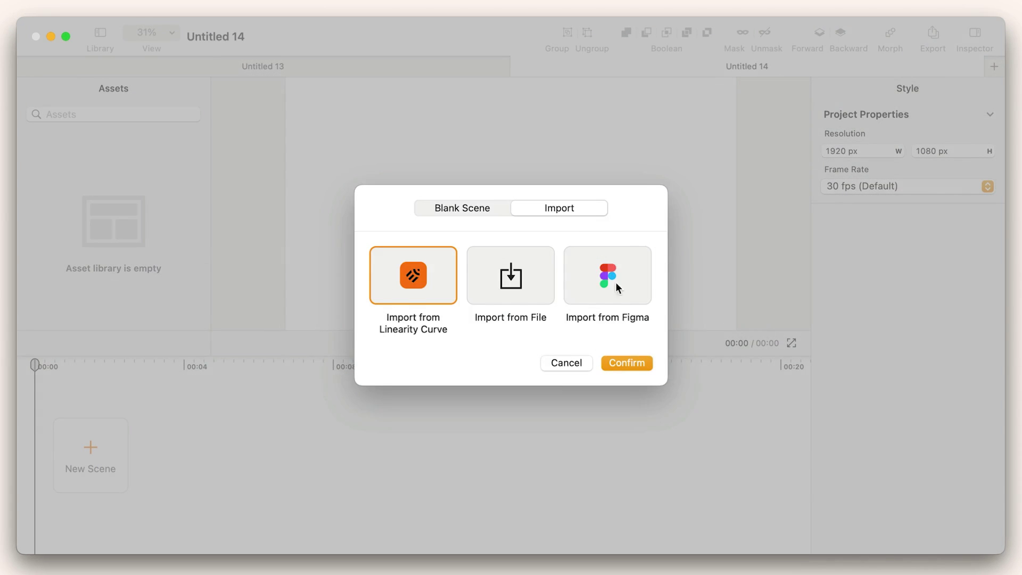
left_click(621, 297)
left_click(630, 360)
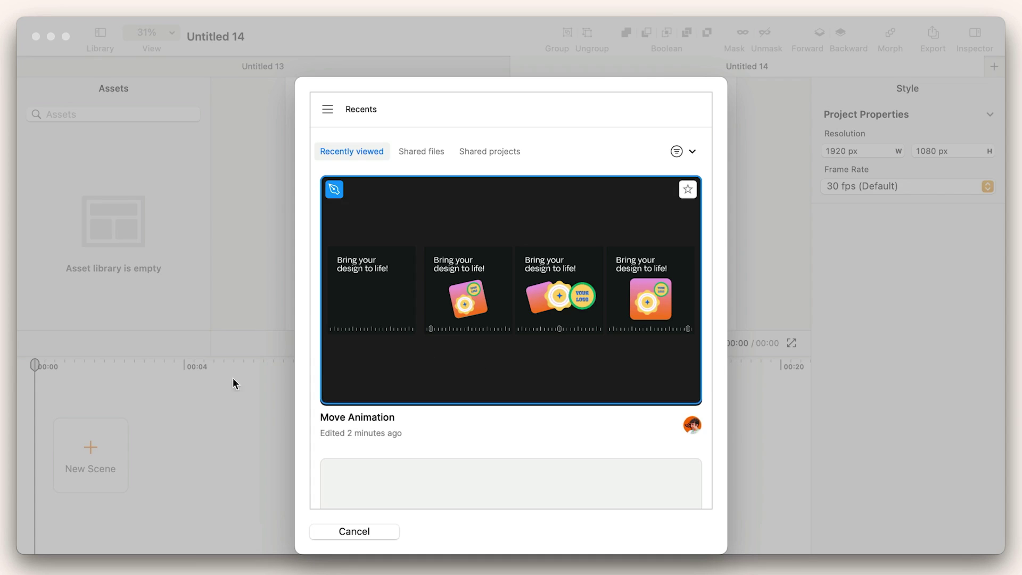
key("Escape")
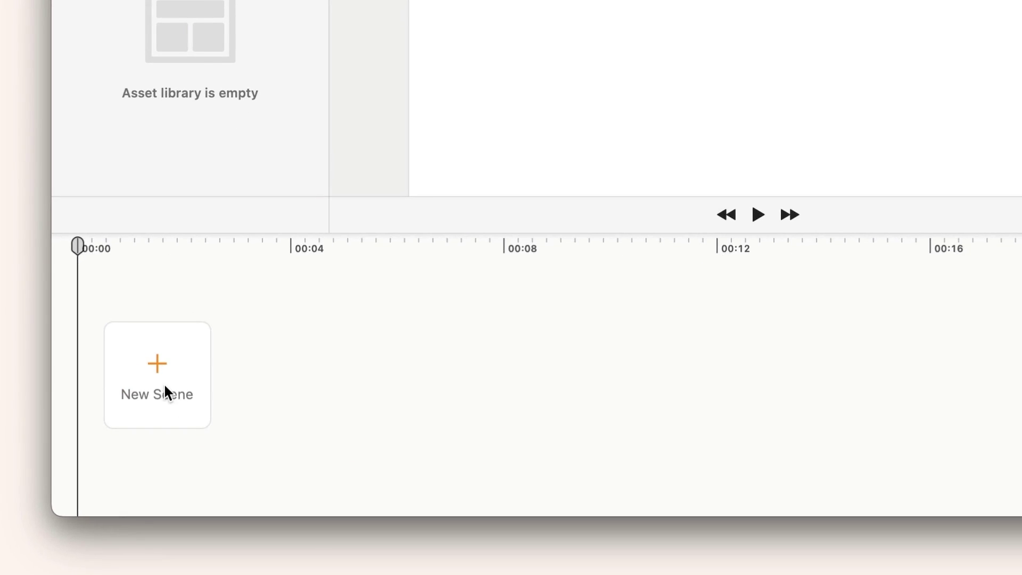
left_click(164, 372)
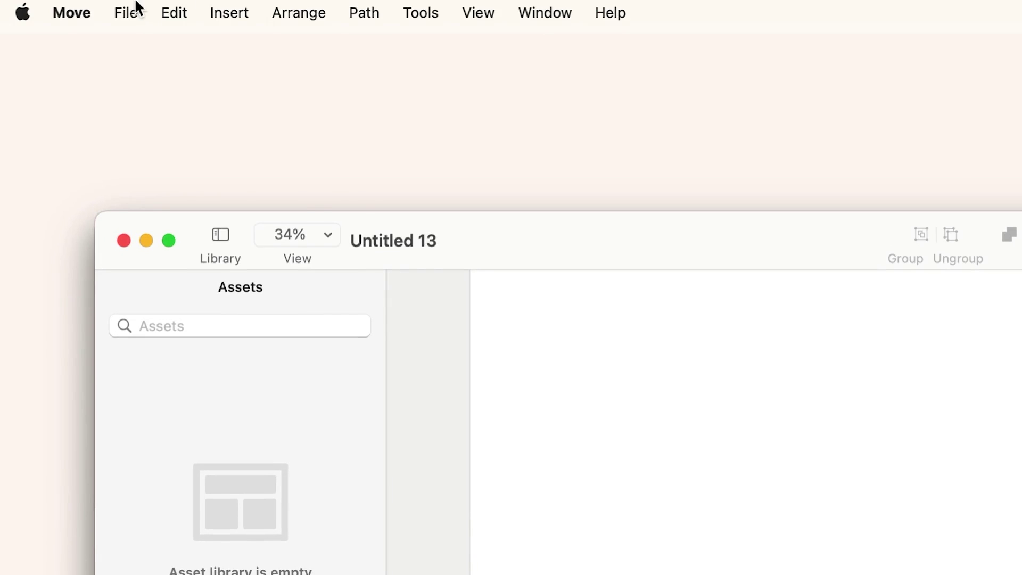
- From the document browser's Import page, connect with Figma and pick the Move Animation file
left_click(135, 12)
left_click(142, 70)
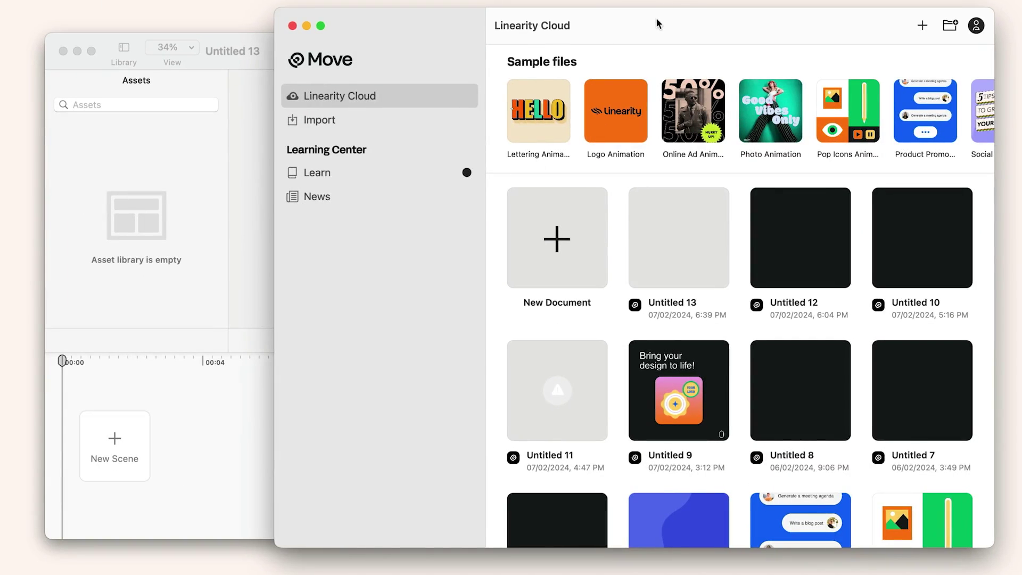
left_click_drag(657, 23, 564, 33)
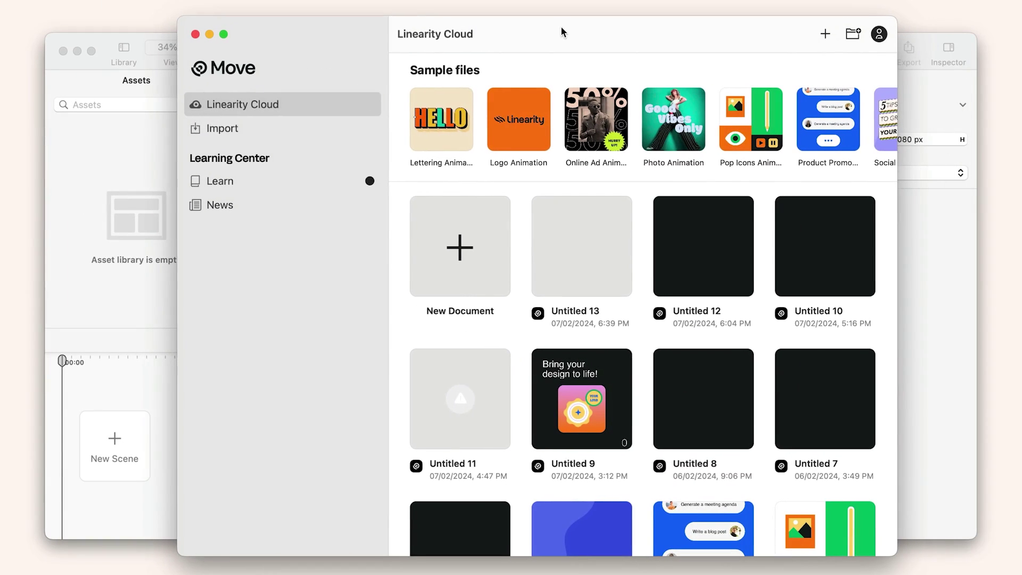
left_click(267, 126)
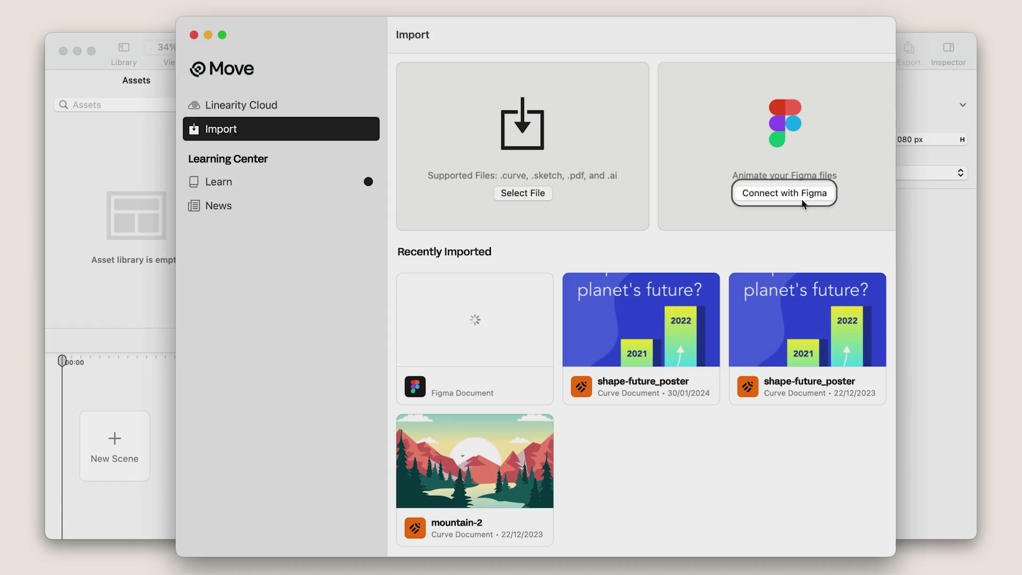
left_click(800, 198)
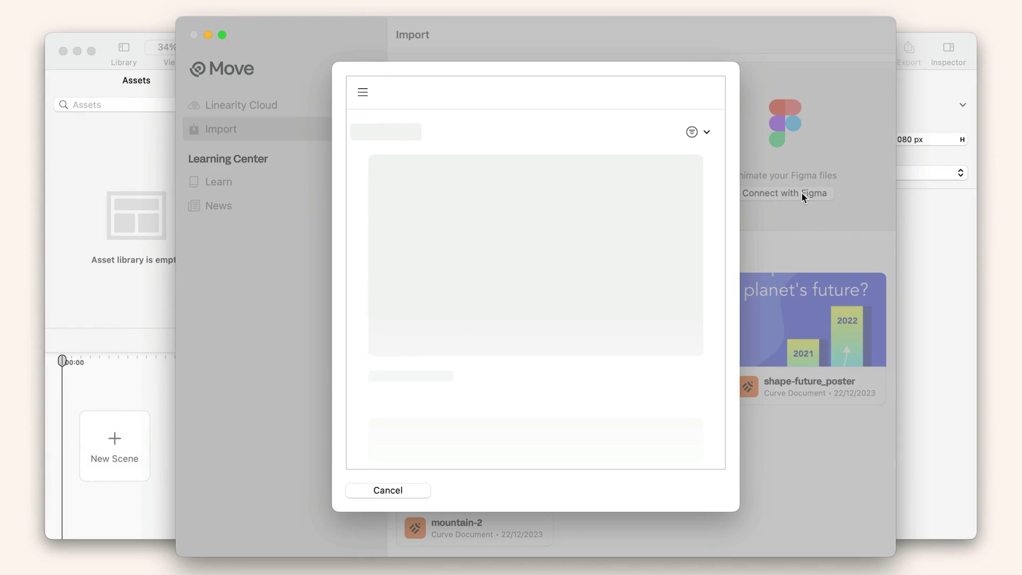
left_click(598, 261)
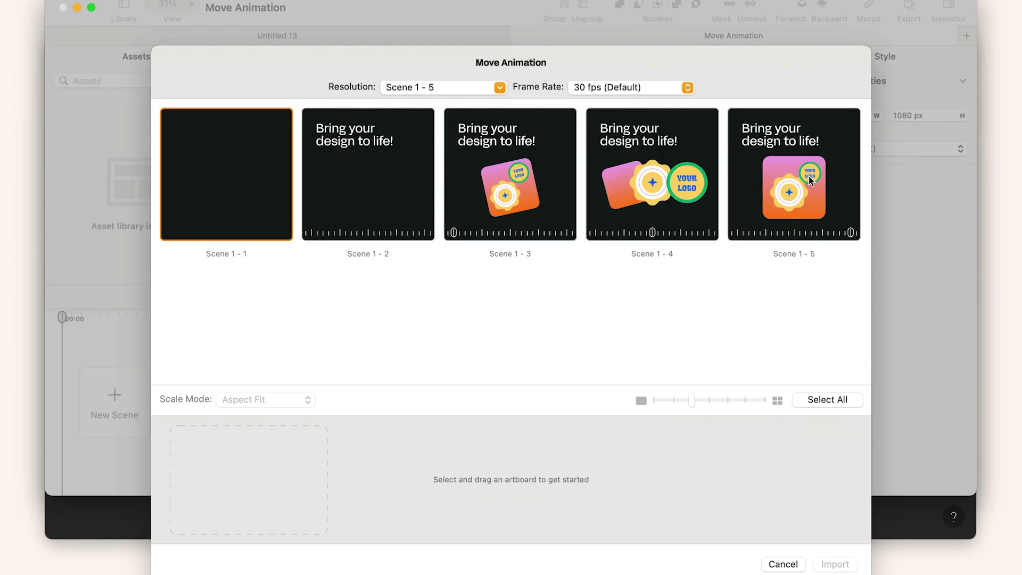
- Select all five artboards, gather them into Scene 1 and import it
left_click(801, 176, "shift")
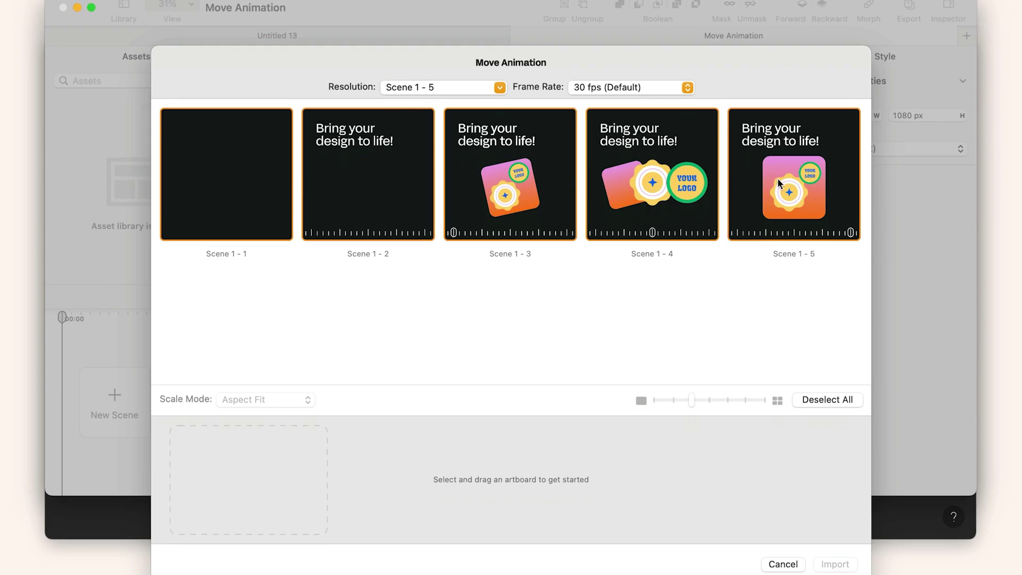
left_click_drag(779, 184, 244, 490)
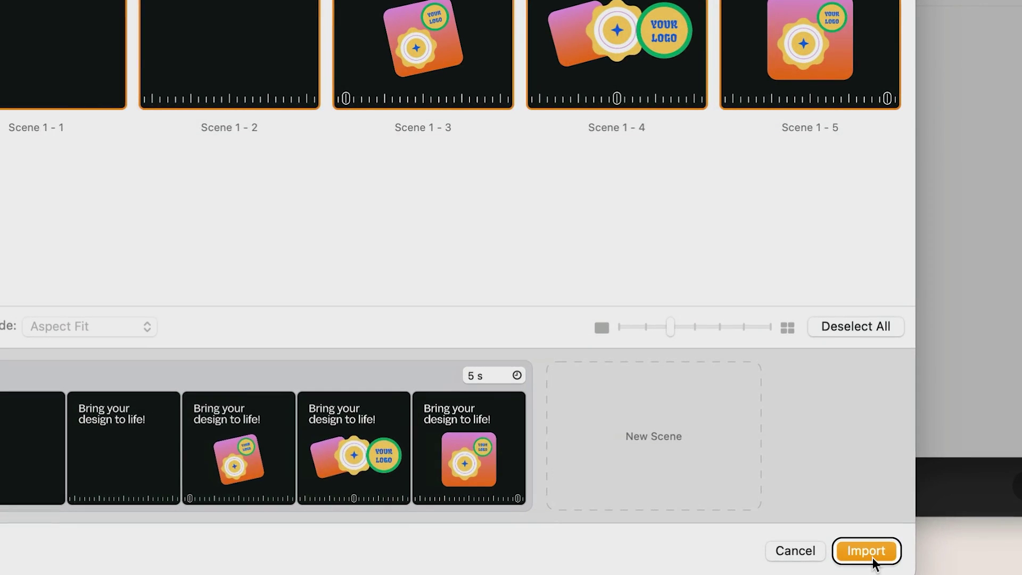
left_click(872, 559)
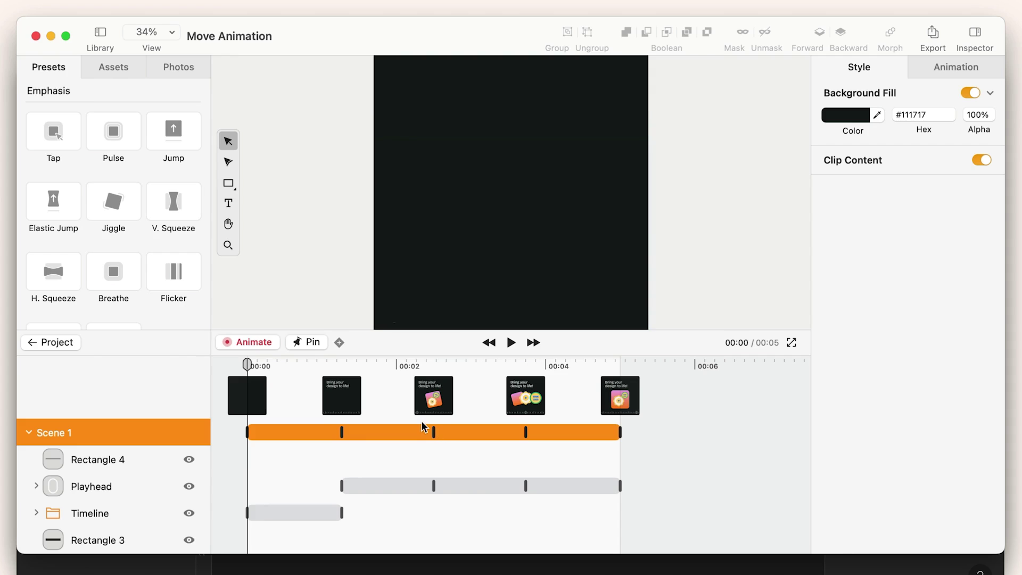
- Preview the imported animation and scrub the playhead back to around 00:04
left_click(509, 345)
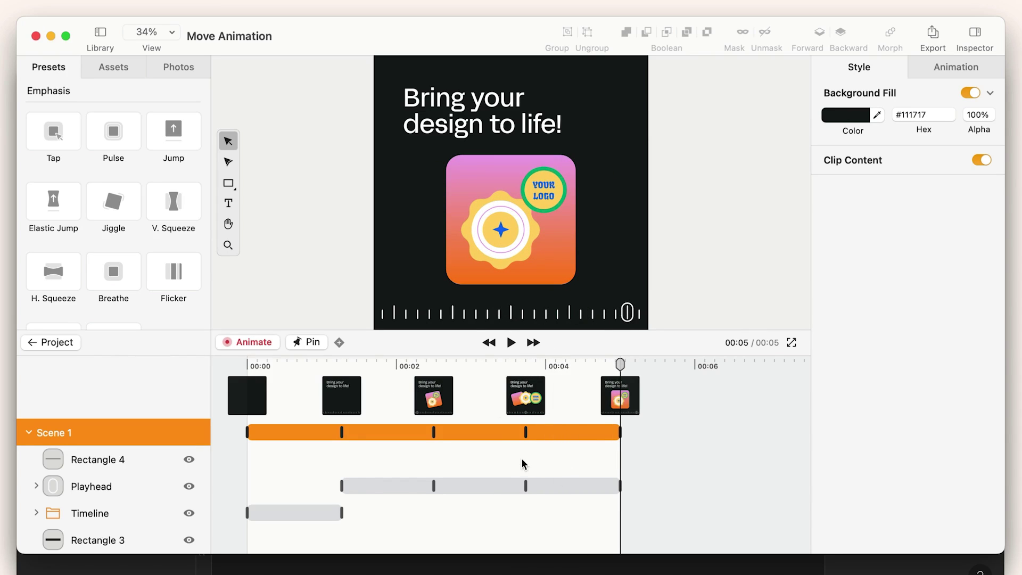
left_click_drag(599, 361, 438, 365)
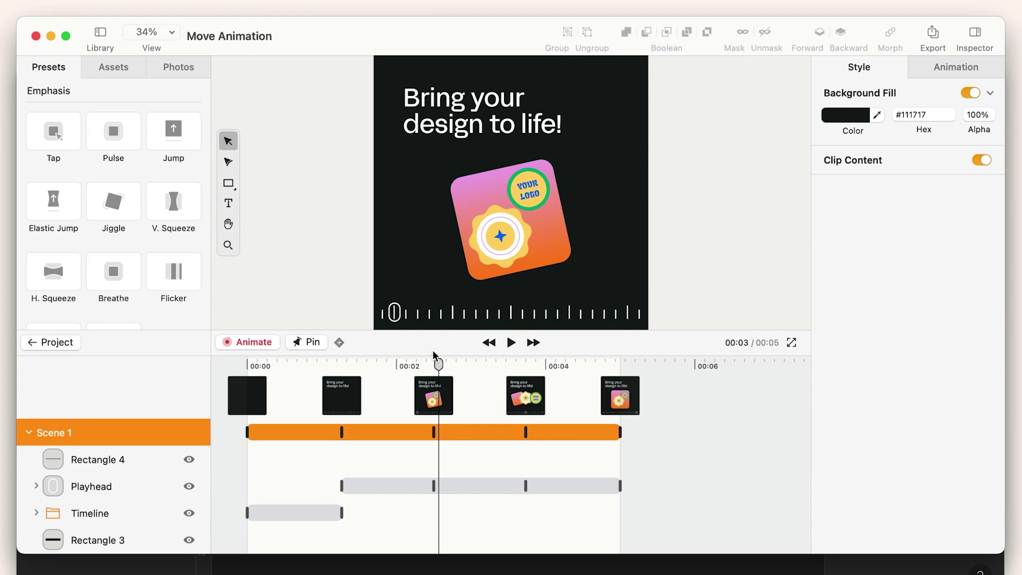
left_click_drag(438, 365, 415, 370)
left_click(511, 342)
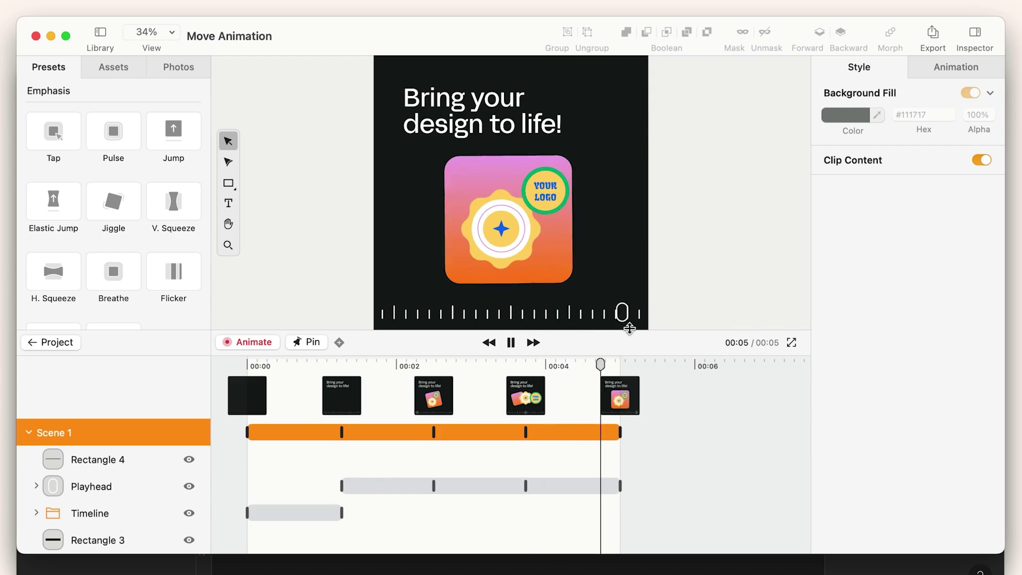
mouse_move(609, 373)
left_mouse_down()
mouse_move(516, 382)
mouse_move(526, 386)
left_mouse_up()
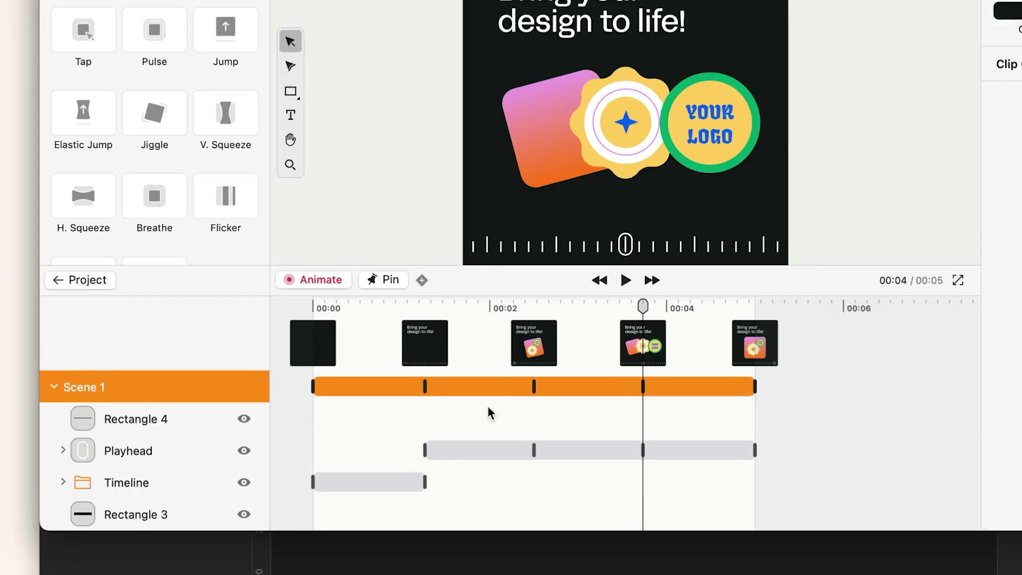
- Delete the Playhead's middle Position keyframe at 00:04 and play back the result
left_click(36, 485)
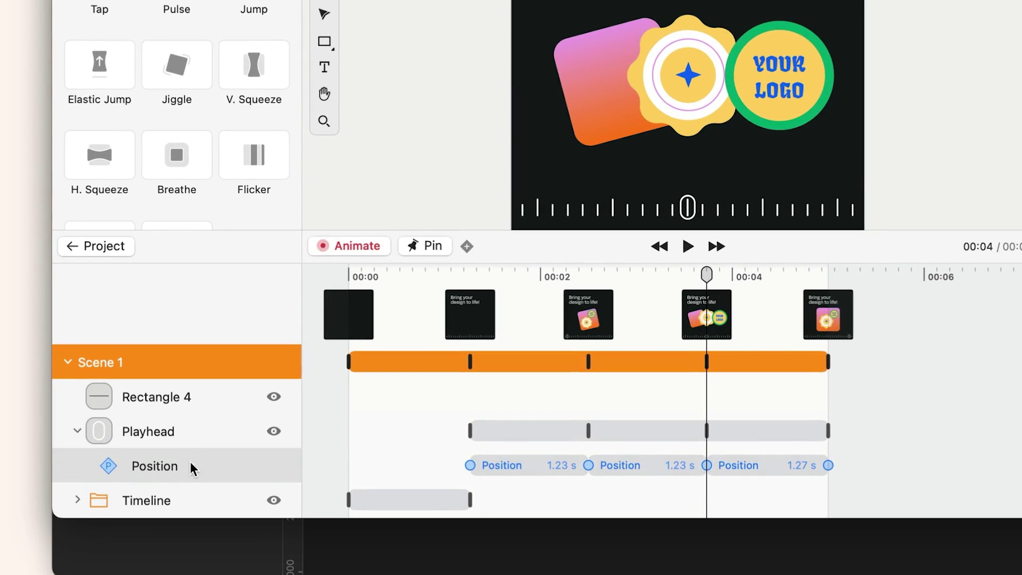
left_click(706, 465)
key("Delete")
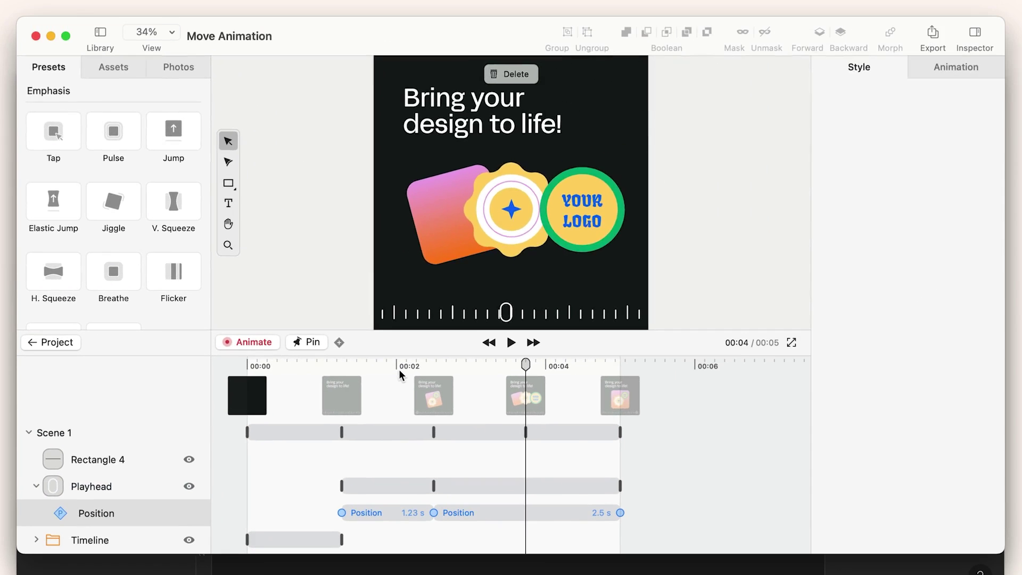
left_click(398, 367)
key("space")
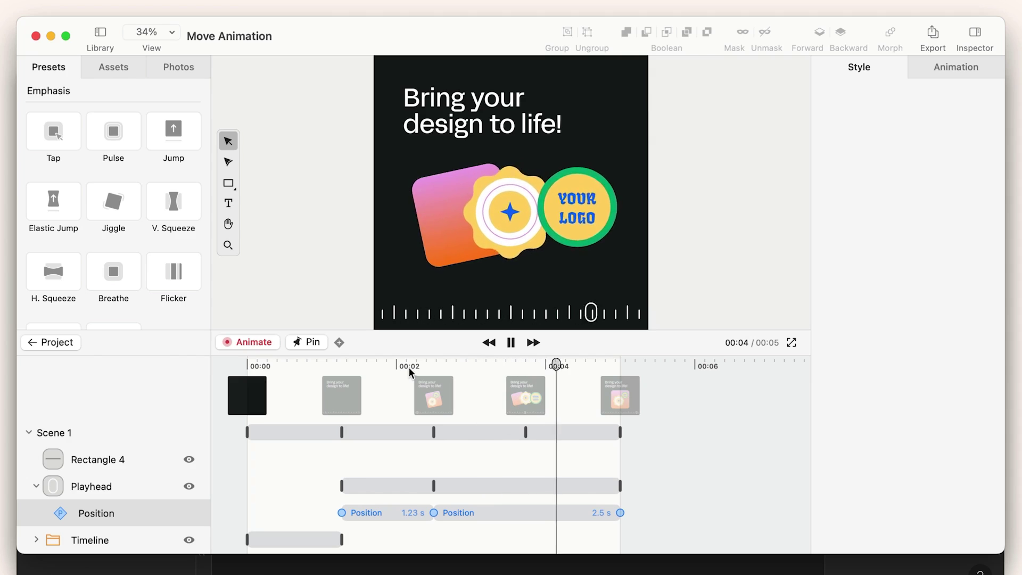
- Set the 2.5 s Position segment's timing to Linear and preview the animation
left_click(473, 512)
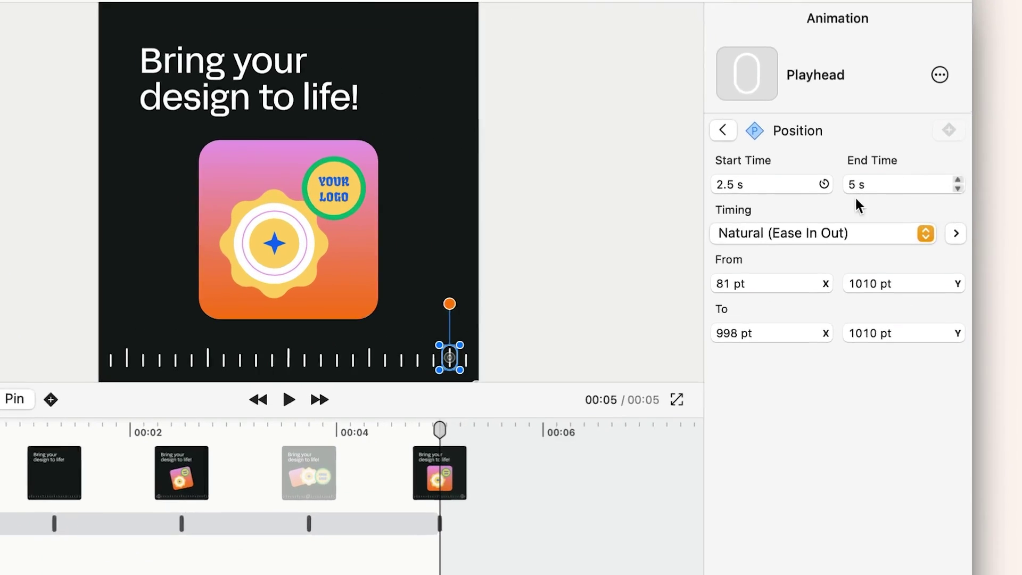
left_click(890, 223)
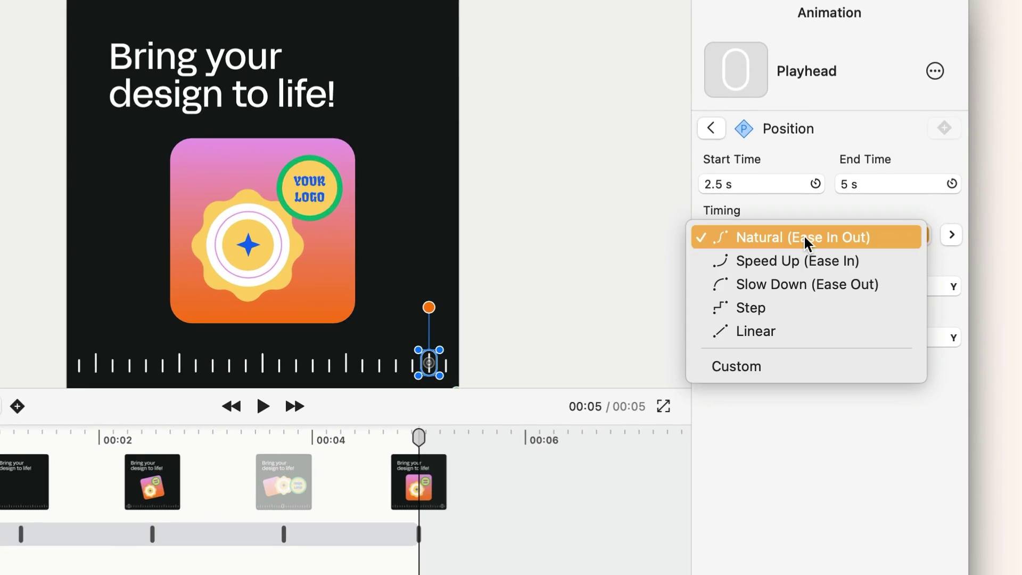
left_click(752, 330)
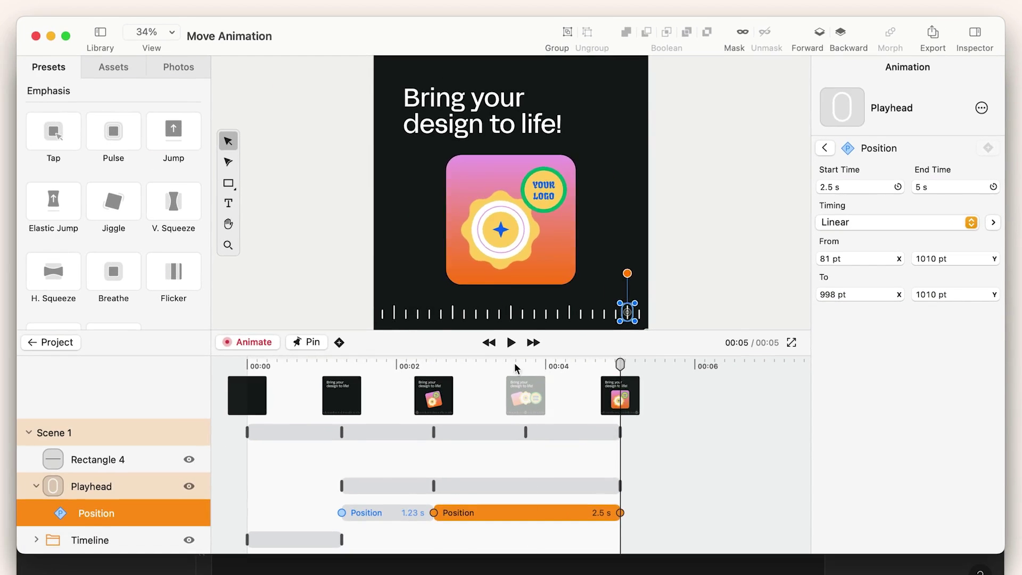
left_click(429, 366)
key("space")
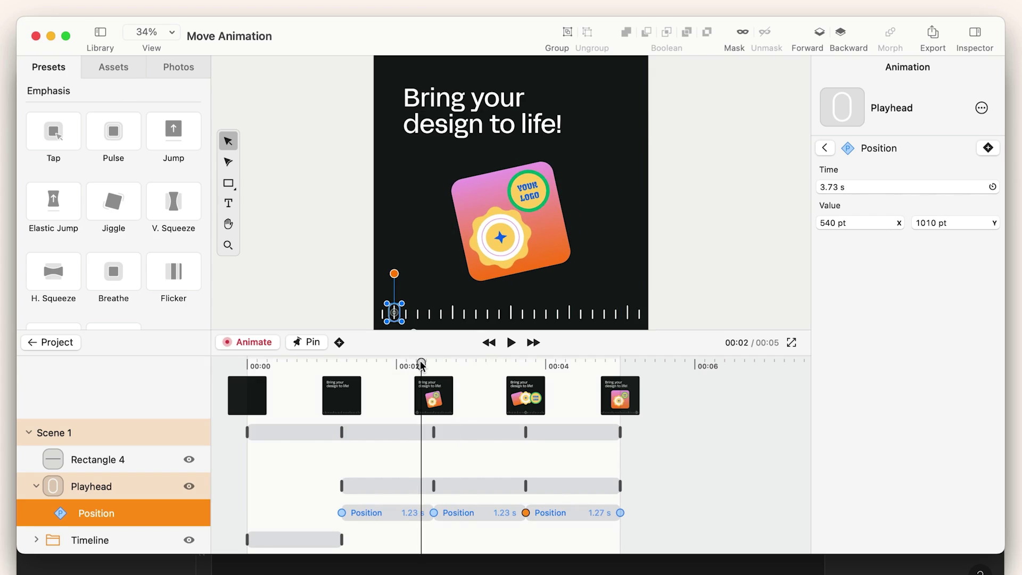
left_click(511, 348)
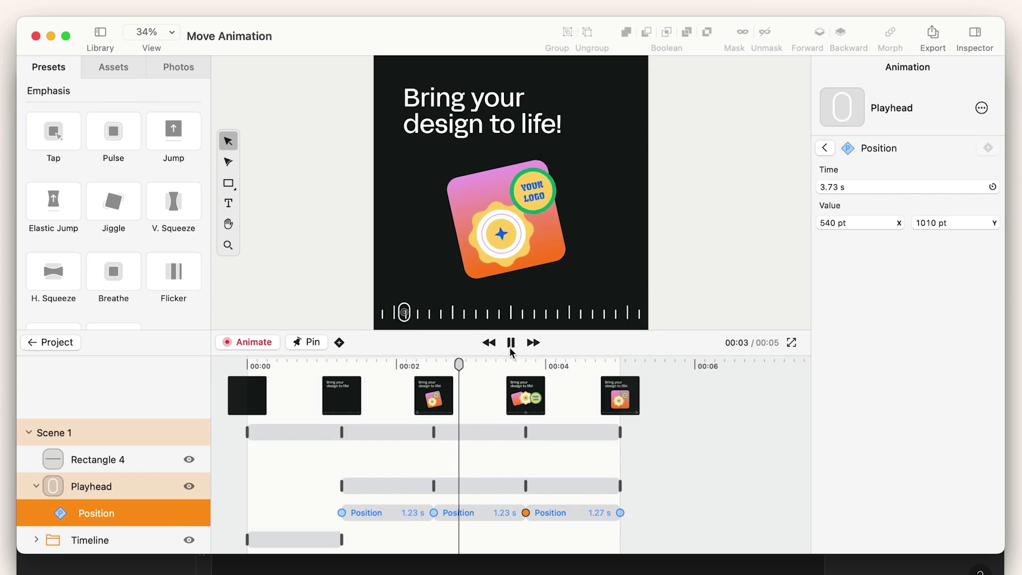
left_click(732, 455)
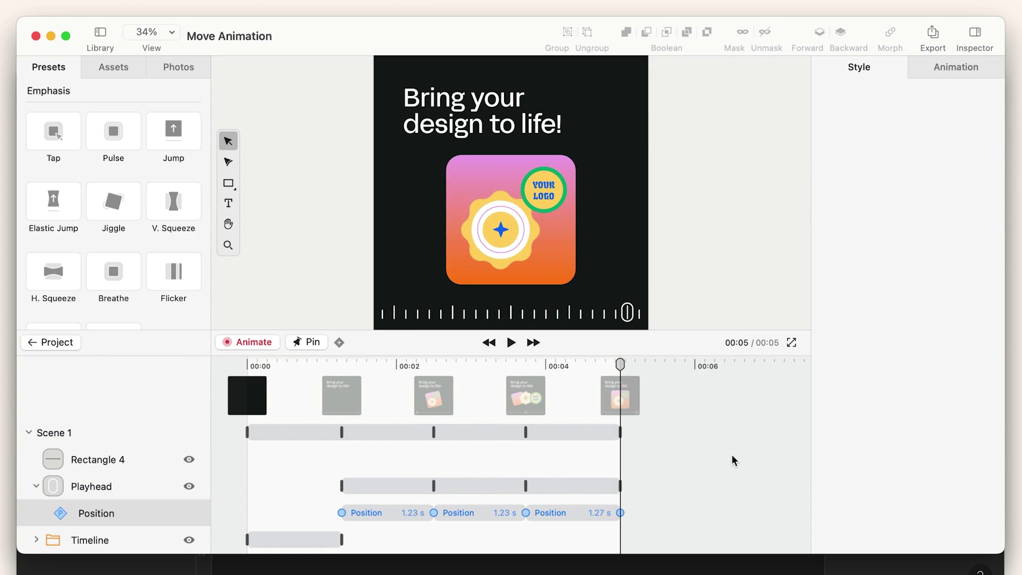